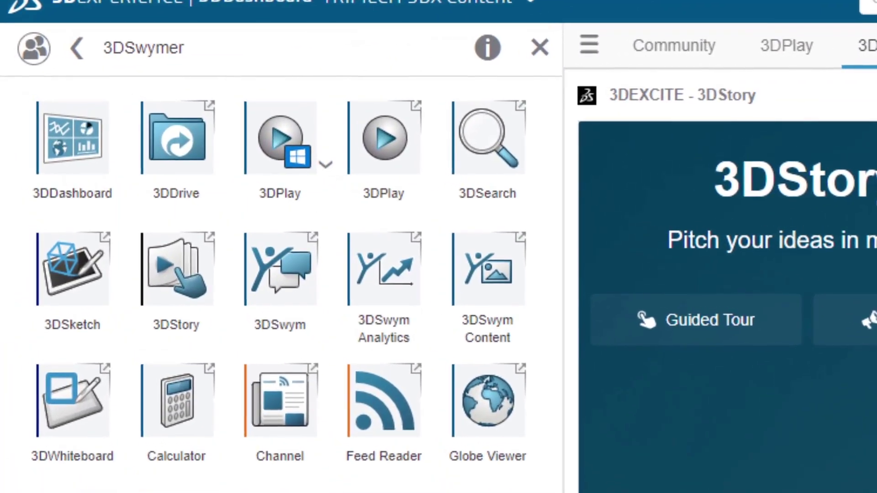
# Launch the 3DStory app from the 3DSwymer app list
pyautogui.click(176, 296)
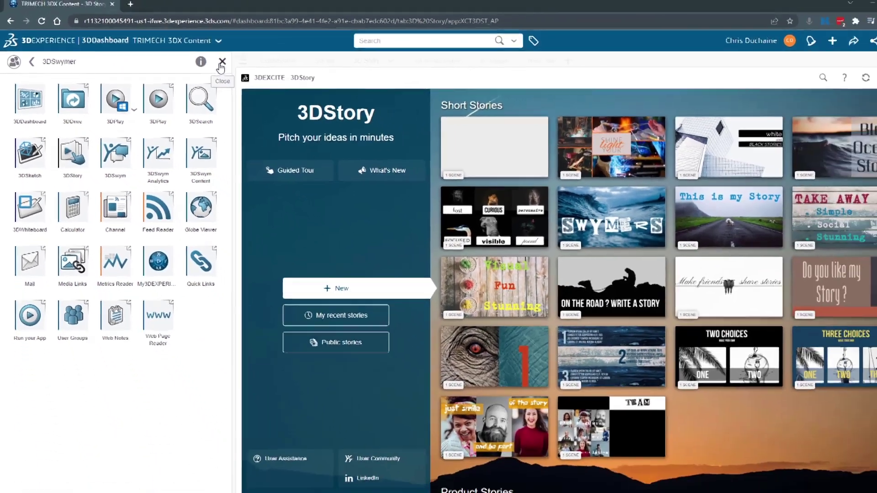
# Start a blank Short Story in the TRIMECH 3DX Contect community
pyautogui.click(429, 53)
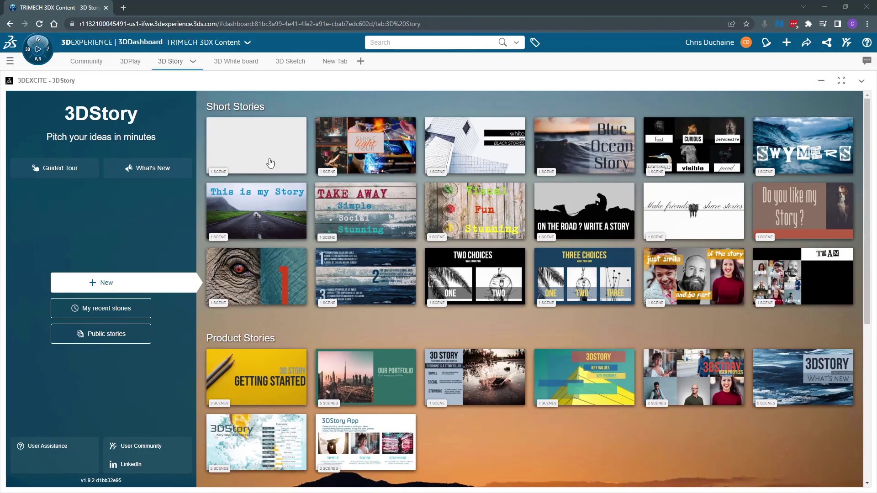
pyautogui.click(258, 145)
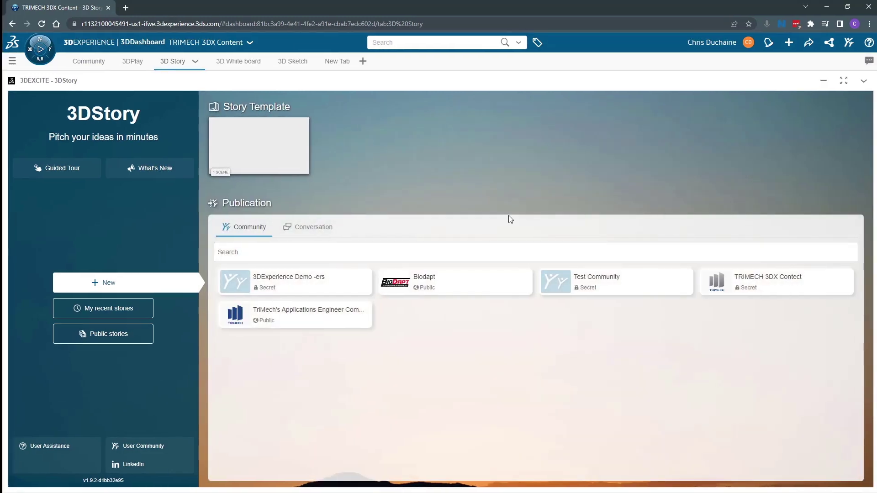
pyautogui.click(706, 274)
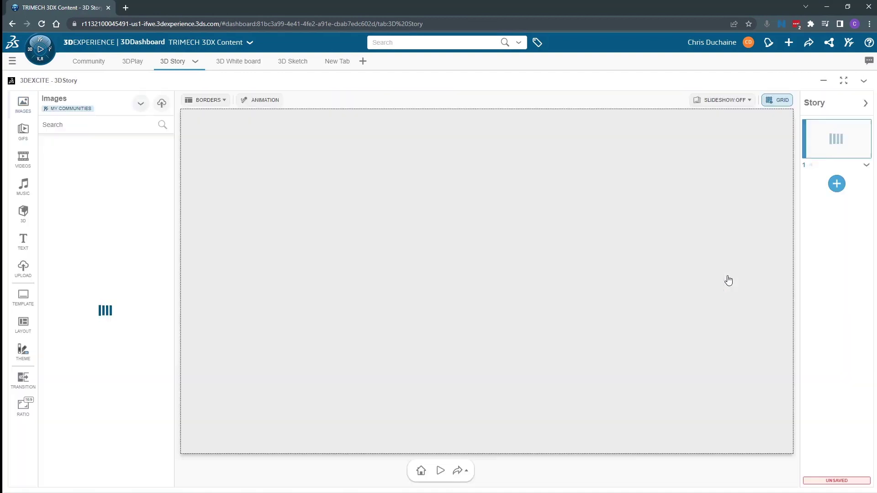
# Apply the Getting Started template to scene 1 and check its 3D STORY and GETTING STARTED titles
pyautogui.click(14, 300)
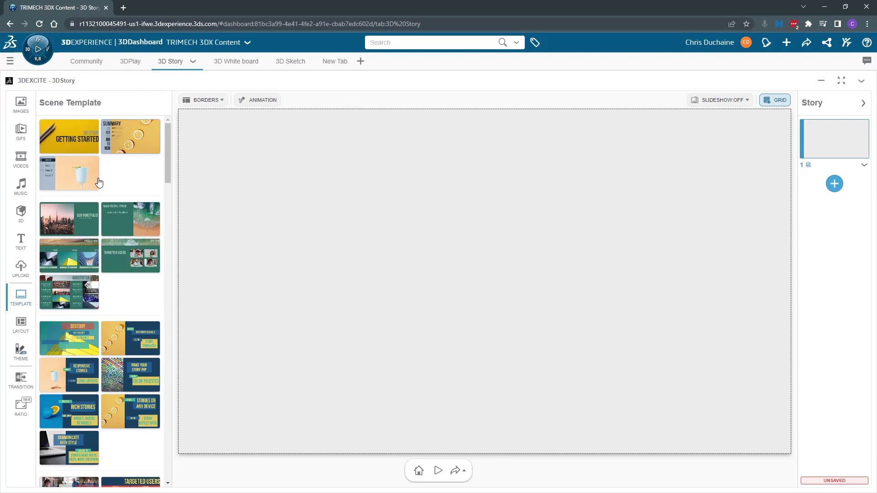
pyautogui.click(73, 153)
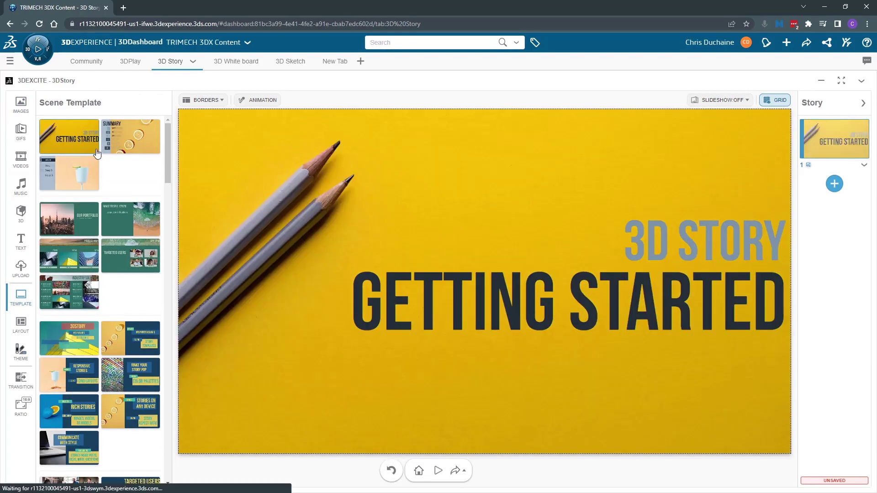
pyautogui.click(658, 226)
pyautogui.click(608, 304)
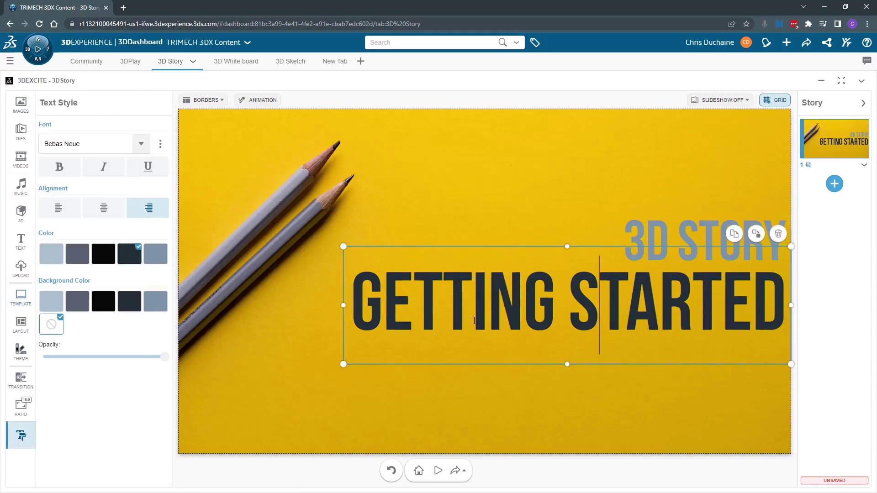
pyautogui.click(522, 373)
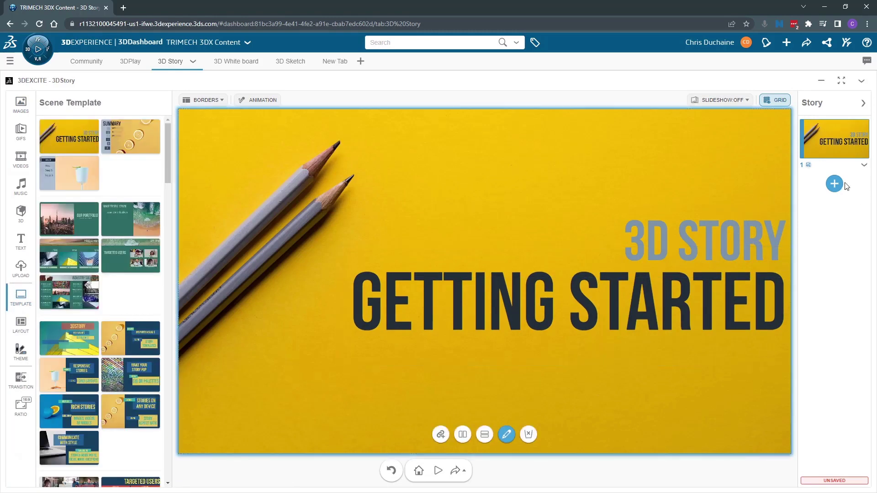
# Add a second scene using the two stacked cells layout after trying three-cell alternatives
pyautogui.click(835, 185)
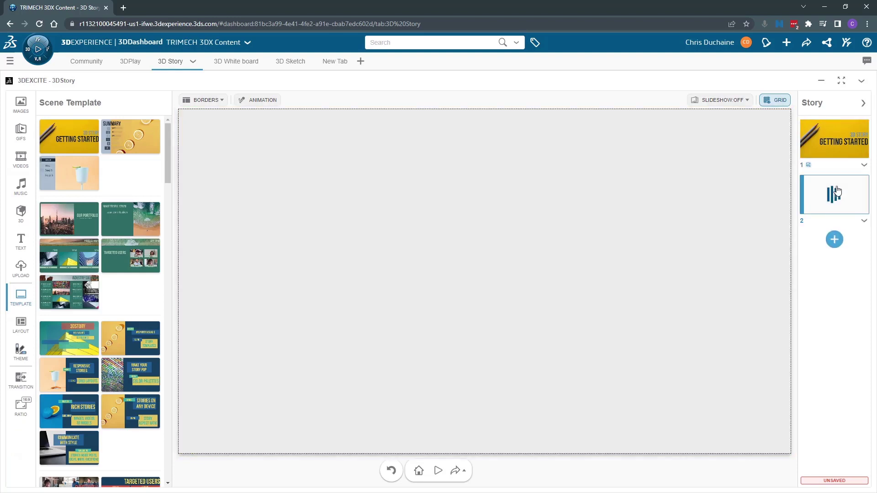
pyautogui.click(21, 324)
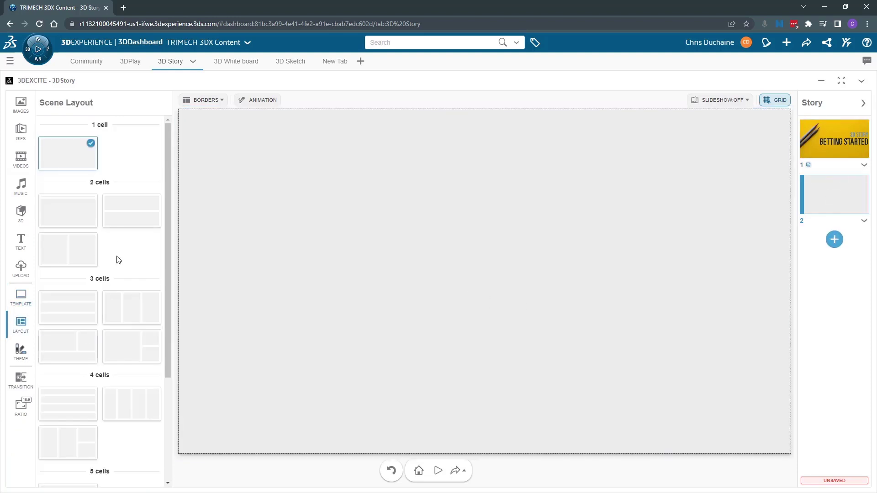
pyautogui.click(84, 213)
pyautogui.click(312, 183)
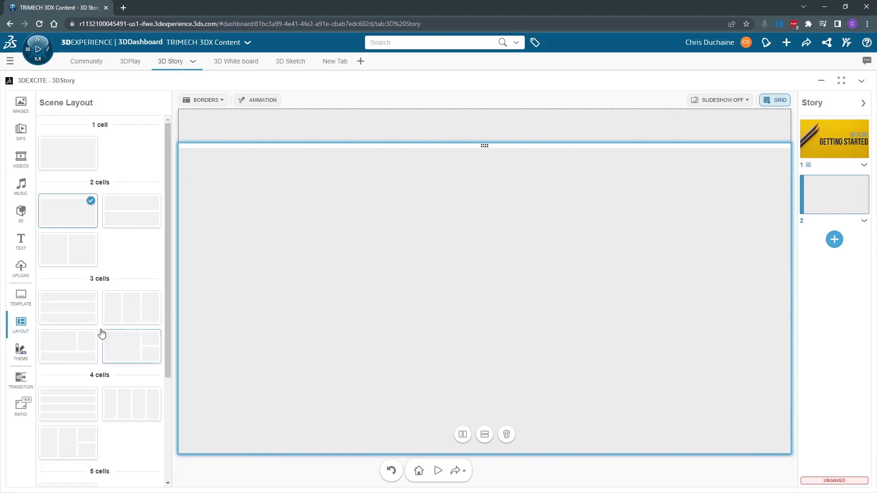
pyautogui.click(84, 321)
pyautogui.click(131, 351)
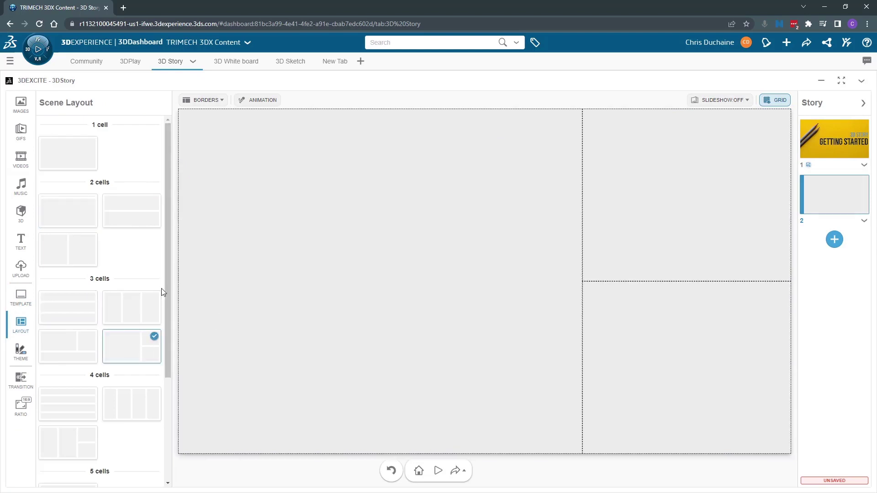
pyautogui.click(84, 214)
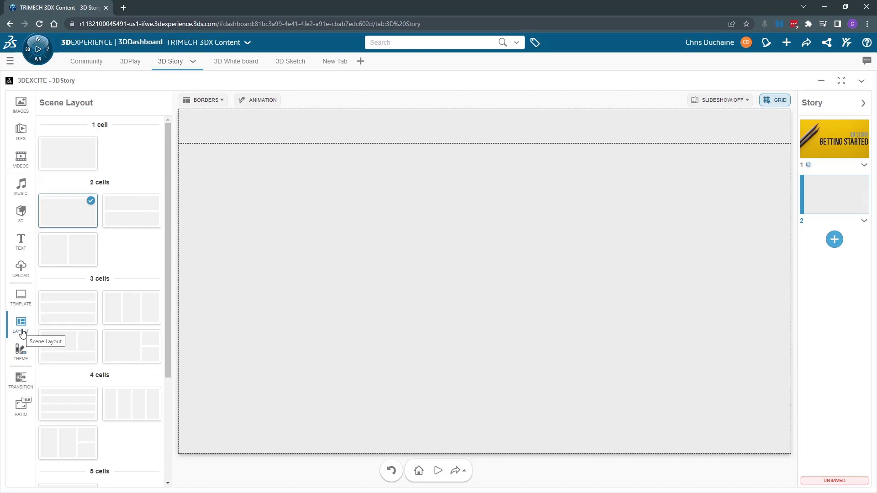
# Apply the blue colour theme to scene 2
pyautogui.click(26, 361)
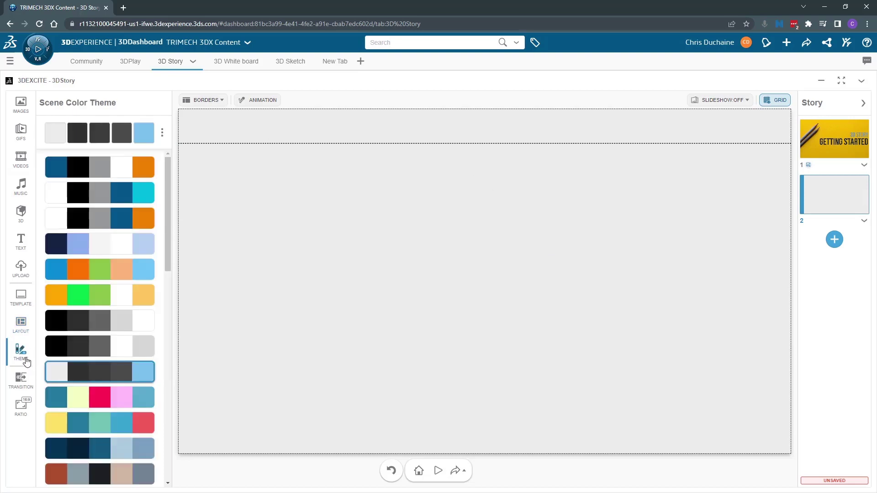
pyautogui.click(62, 172)
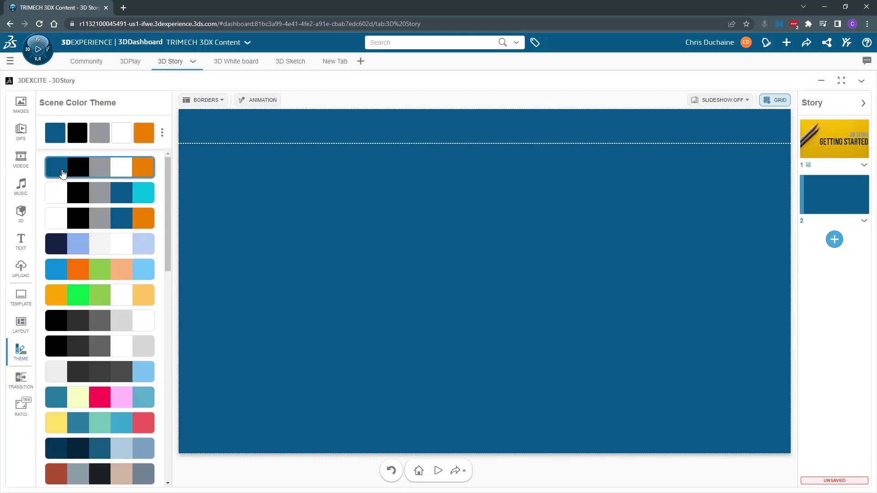
pyautogui.click(381, 149)
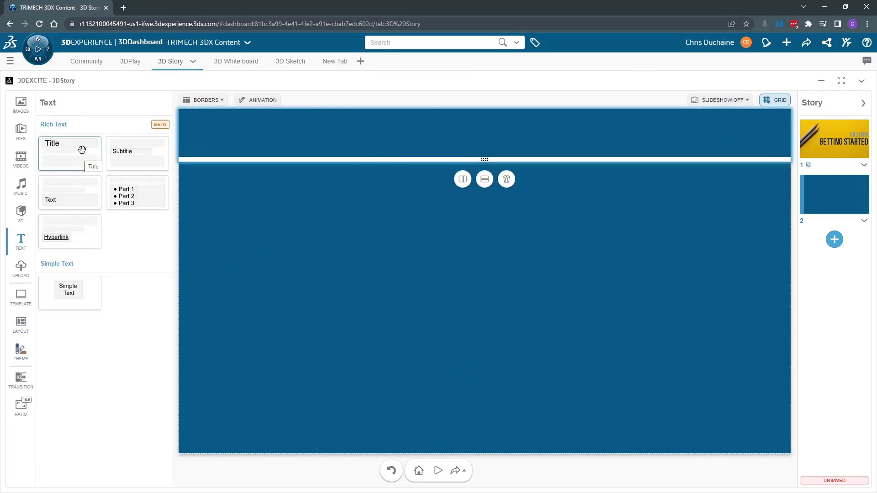
# Place a centred '3D Models' title in the top cell of scene 2
pyautogui.moveTo(82, 150); pyautogui.dragTo(329, 142)
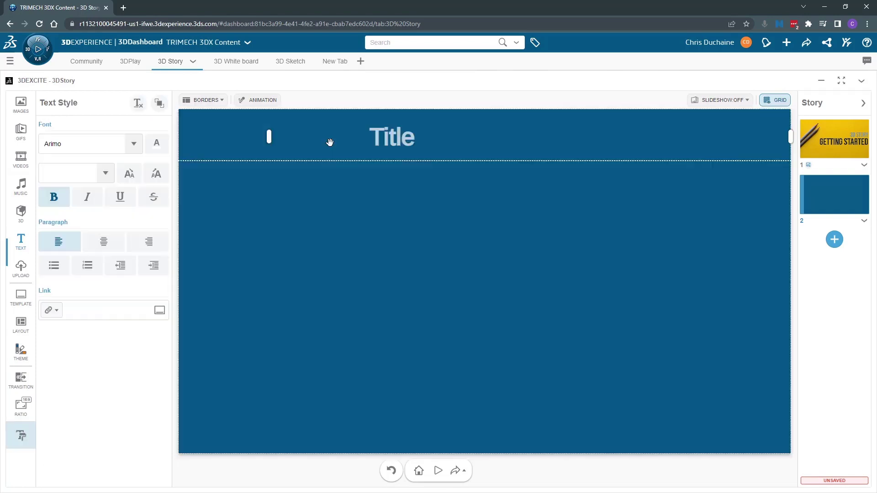
pyautogui.click(321, 145)
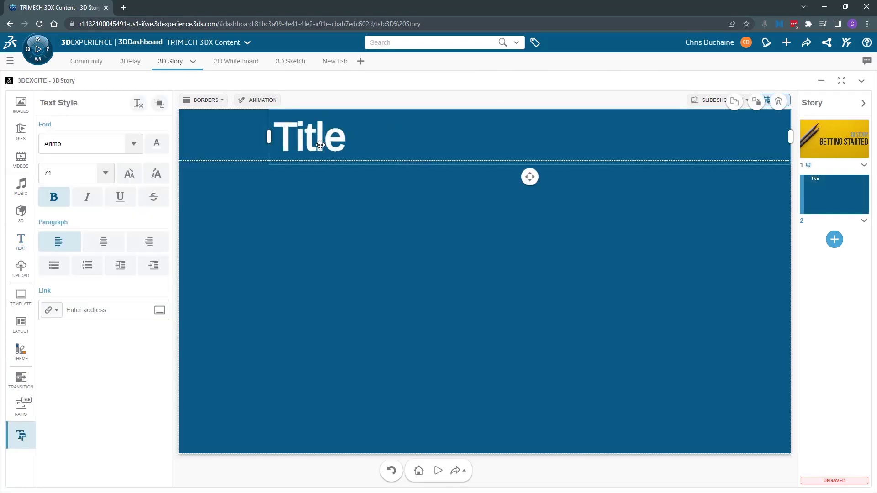
pyautogui.click(104, 241)
pyautogui.write('3D Models')
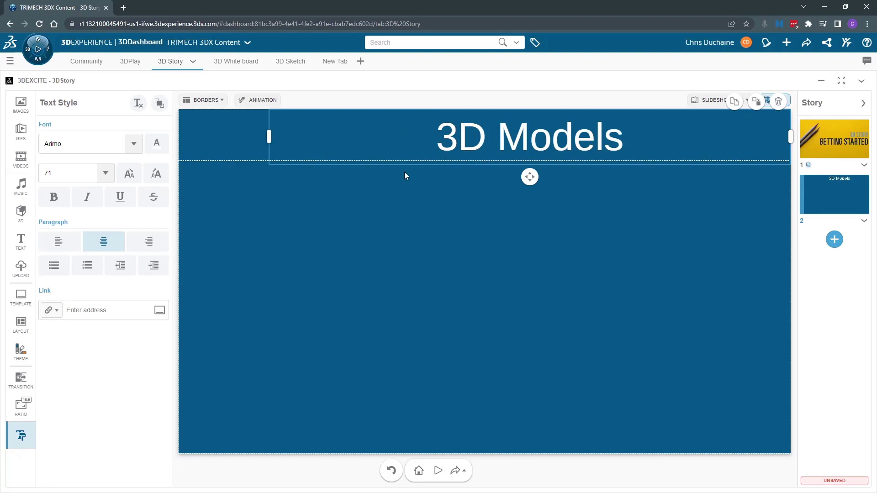
pyautogui.moveTo(523, 174); pyautogui.dragTo(483, 176)
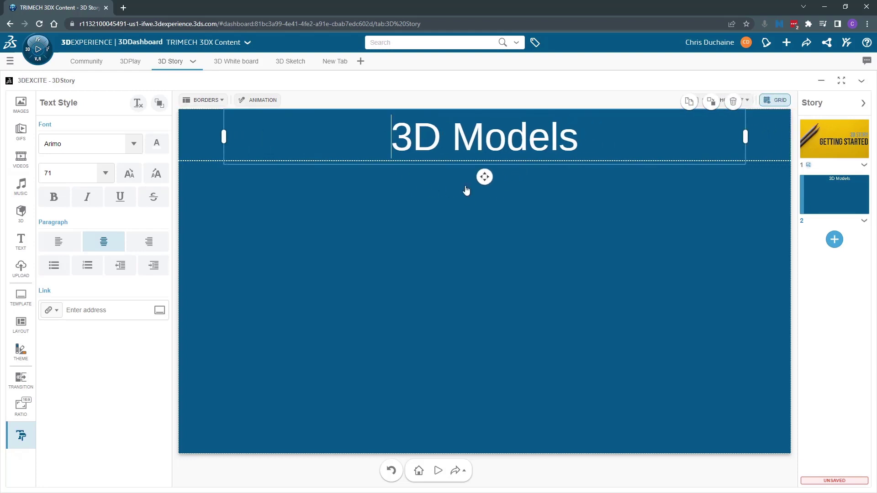
pyautogui.click(457, 202)
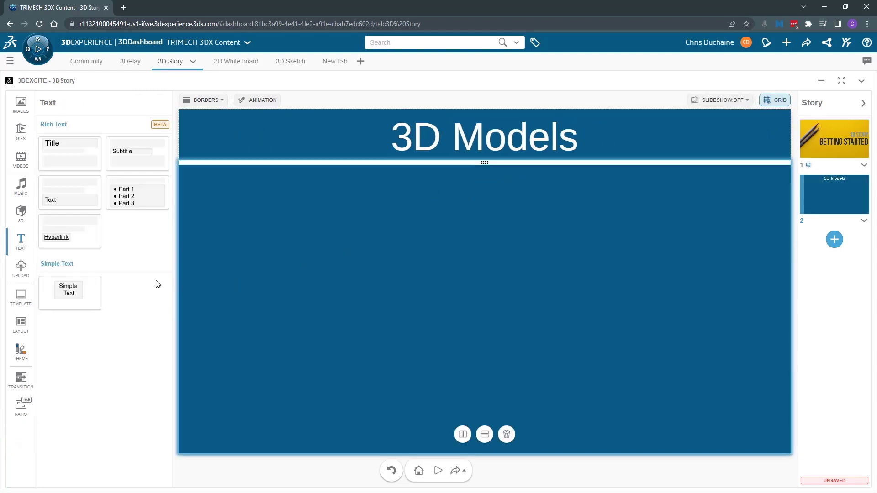
# Place the red helicopter model from the 3DStory Library into the lower cell
pyautogui.click(21, 213)
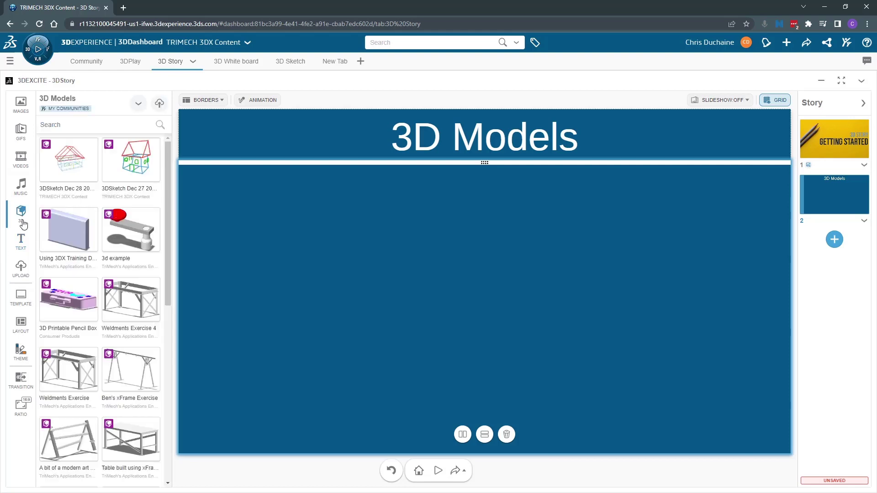
pyautogui.click(109, 110)
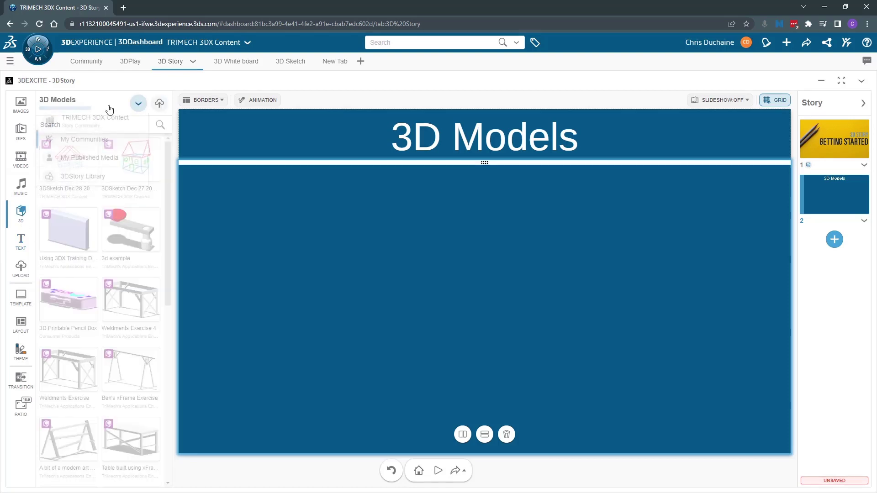
pyautogui.click(103, 178)
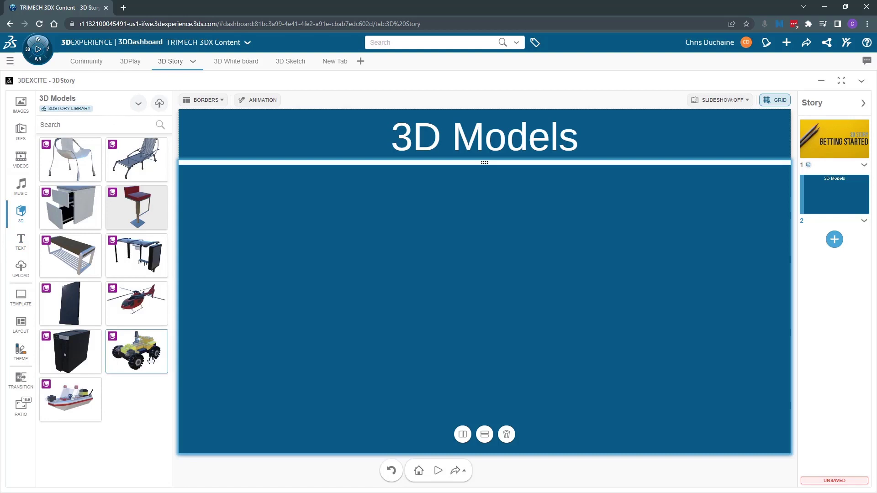
pyautogui.moveTo(137, 303); pyautogui.dragTo(442, 314)
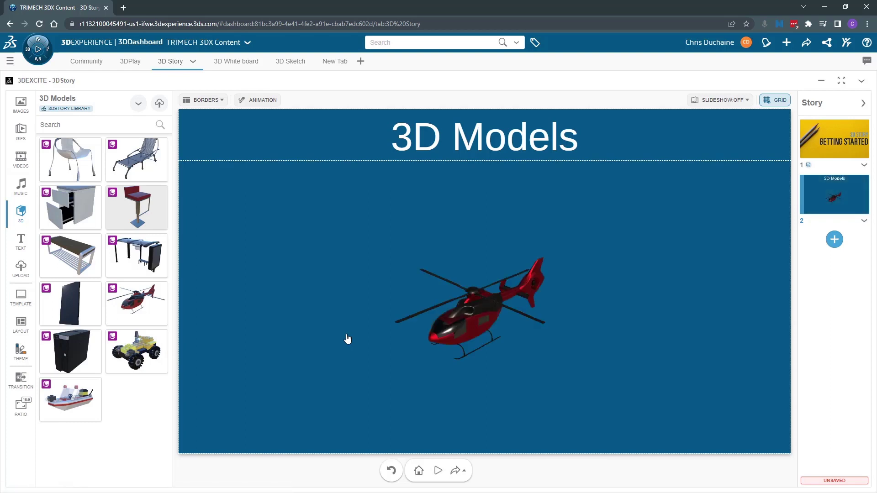
# Save the helicopter model's view settings in 3D Model Properties
pyautogui.click(454, 337)
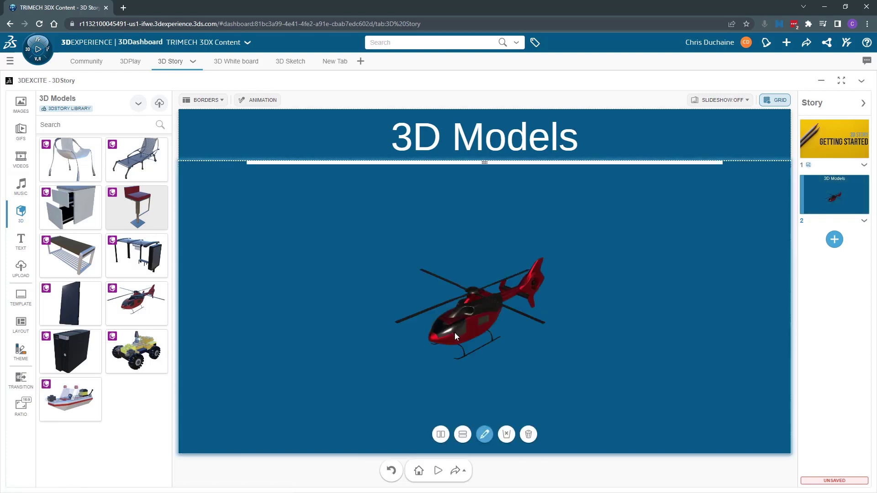
pyautogui.click(484, 434)
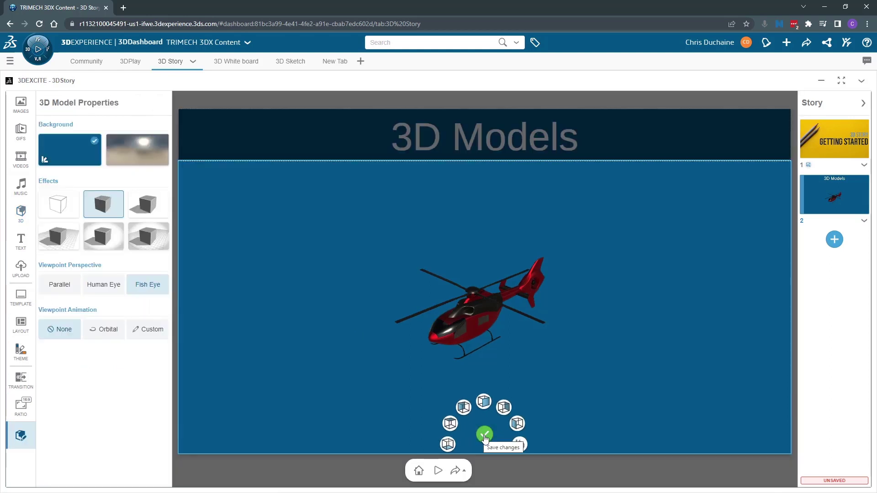
pyautogui.click(484, 434)
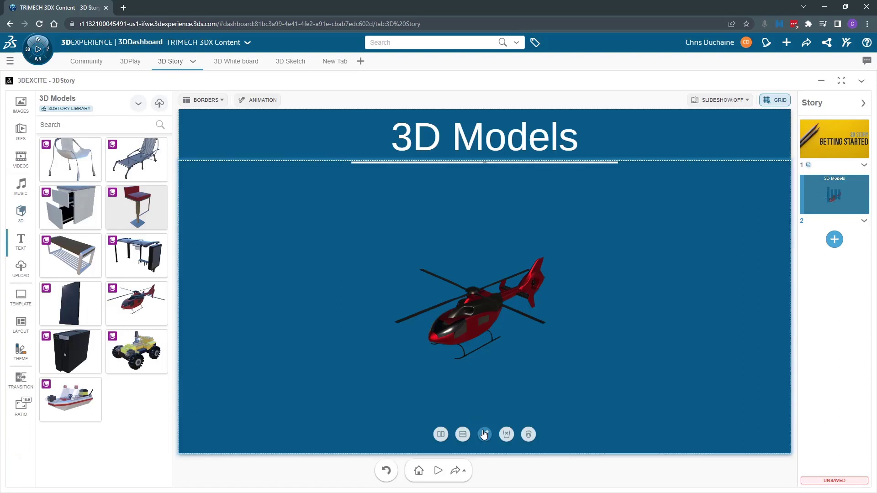
# Add scene 3 split into a narrow top strip above a large lower cell
pyautogui.click(834, 239)
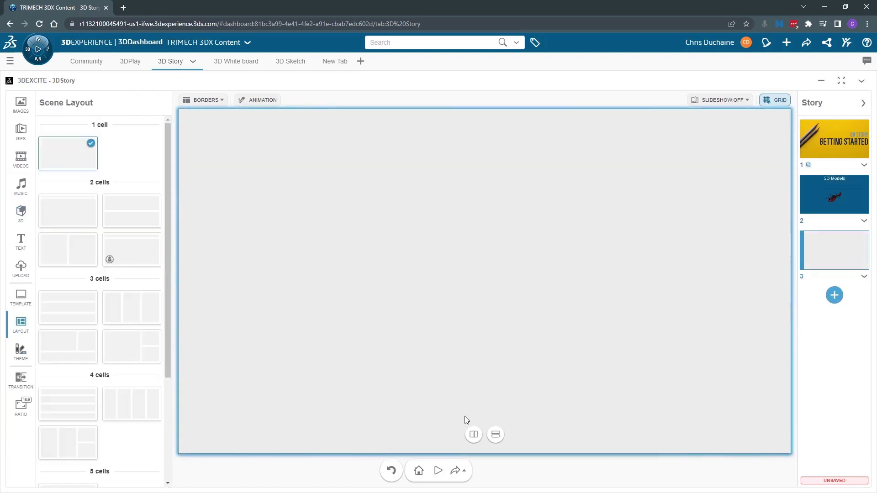
pyautogui.click(495, 434)
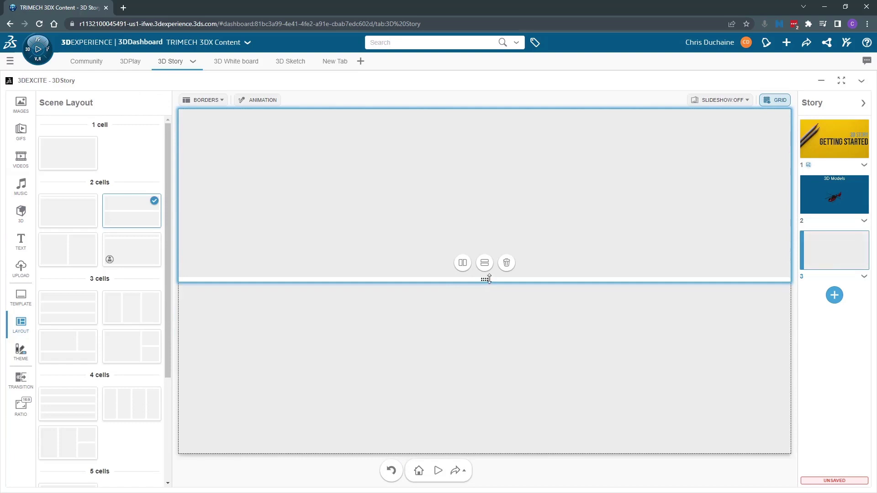
pyautogui.moveTo(489, 279); pyautogui.dragTo(484, 159)
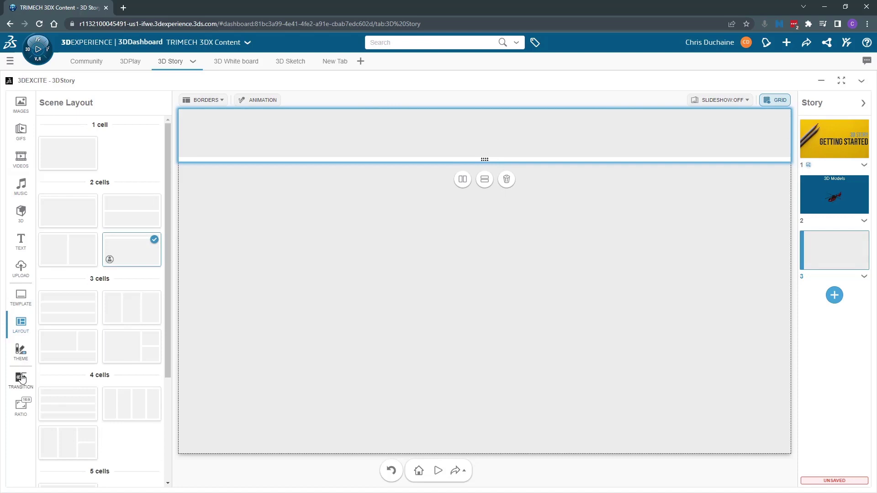
# Add a centred 'Media' title in scene 3's top strip
pyautogui.click(21, 240)
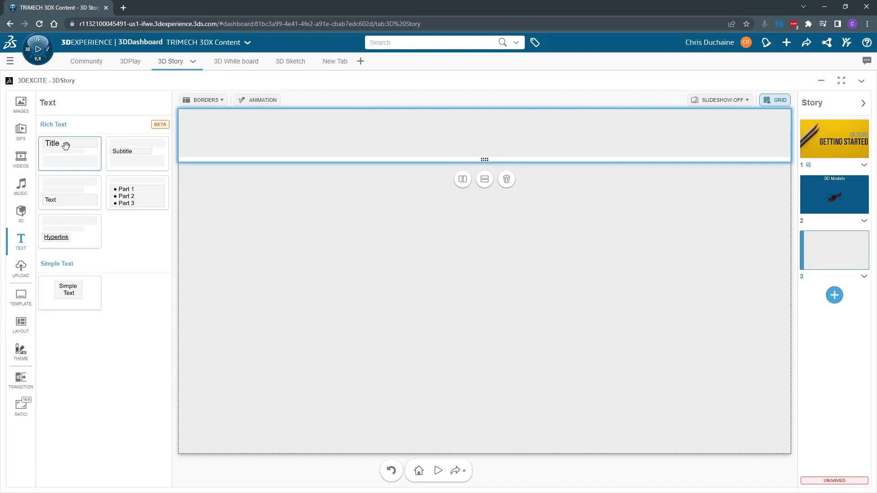
pyautogui.moveTo(66, 145); pyautogui.dragTo(343, 139)
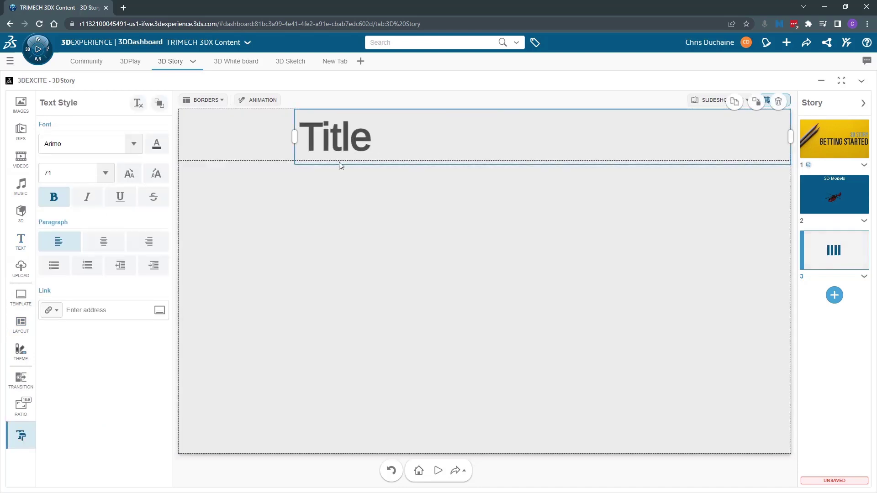
pyautogui.click(103, 252)
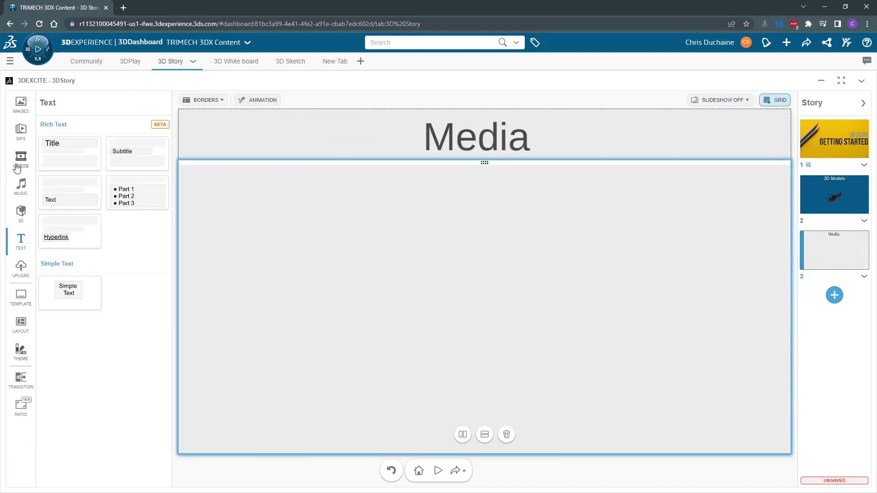
pyautogui.click(16, 168)
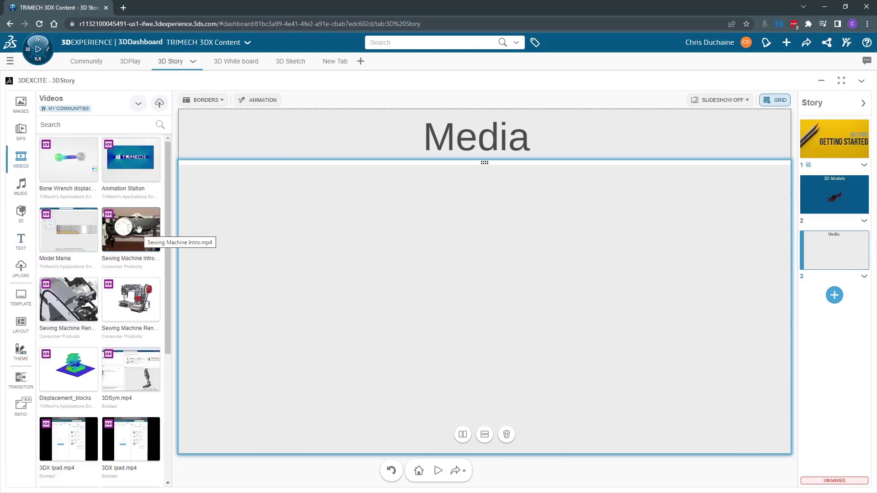
# Place Sewing Machine Intro.mp4 in scene 3's lower cell and review it in edit mode
pyautogui.moveTo(139, 229); pyautogui.dragTo(421, 307)
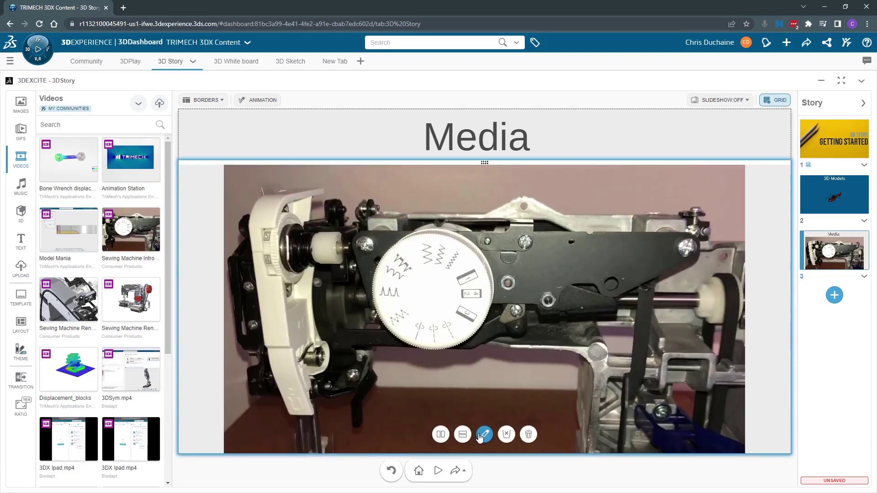
pyautogui.click(481, 435)
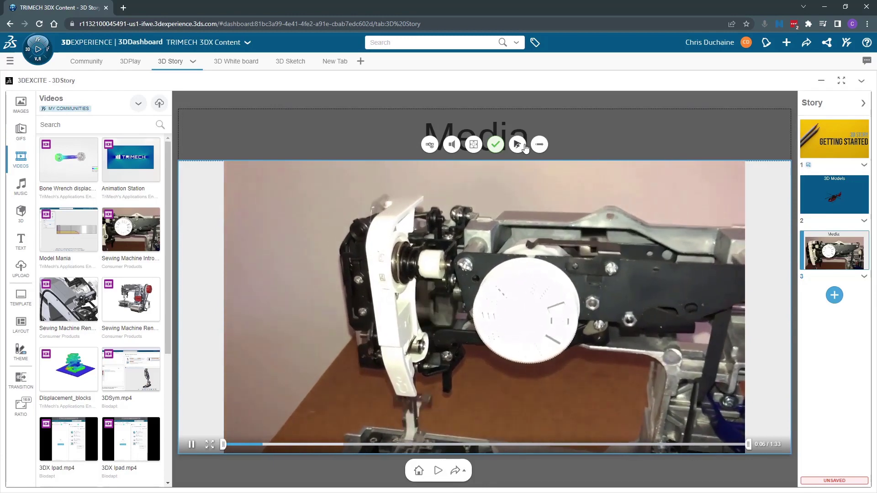
pyautogui.click(581, 141)
# Split the media area and add a second sewing machine video in the left cell
pyautogui.click(441, 436)
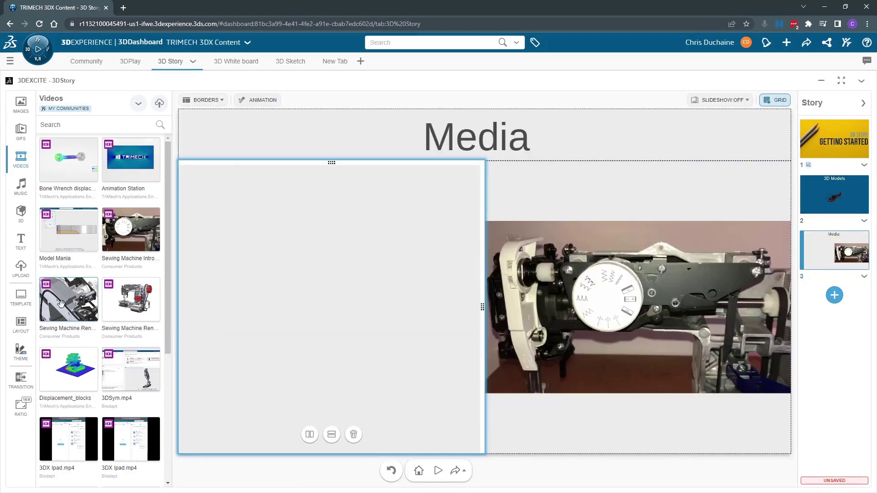
pyautogui.moveTo(69, 299); pyautogui.dragTo(305, 358)
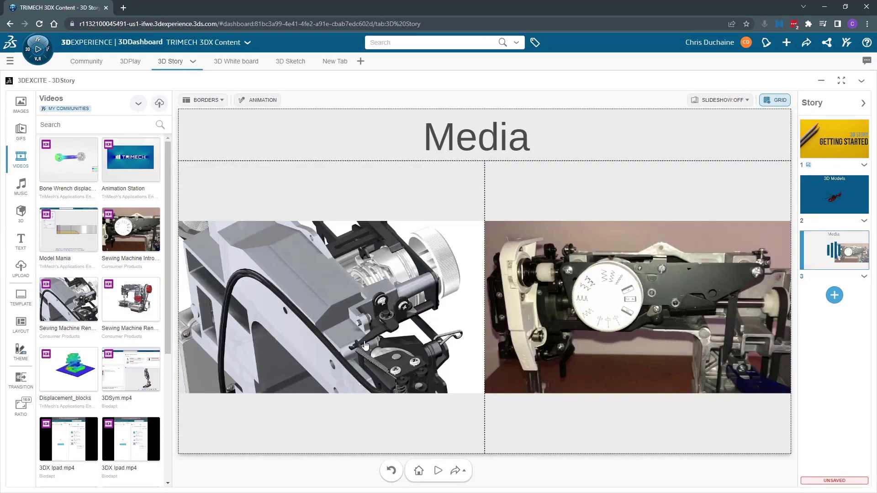
pyautogui.click(336, 380)
pyautogui.click(332, 434)
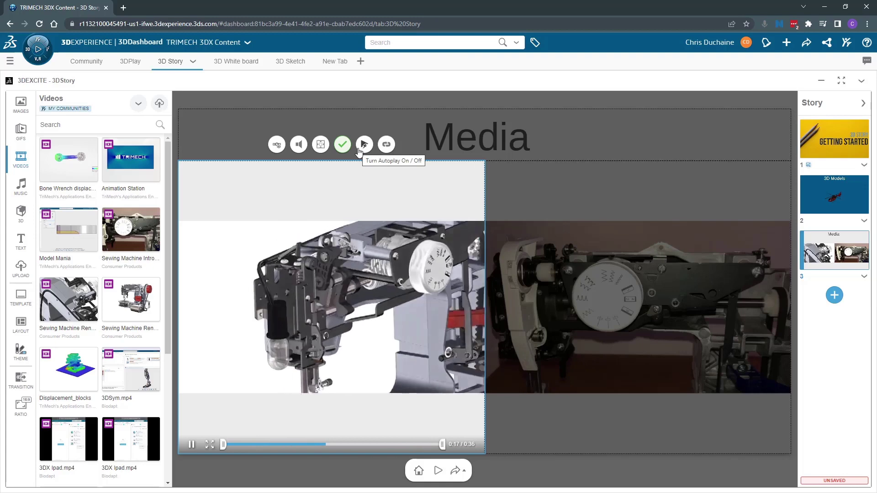
pyautogui.click(342, 145)
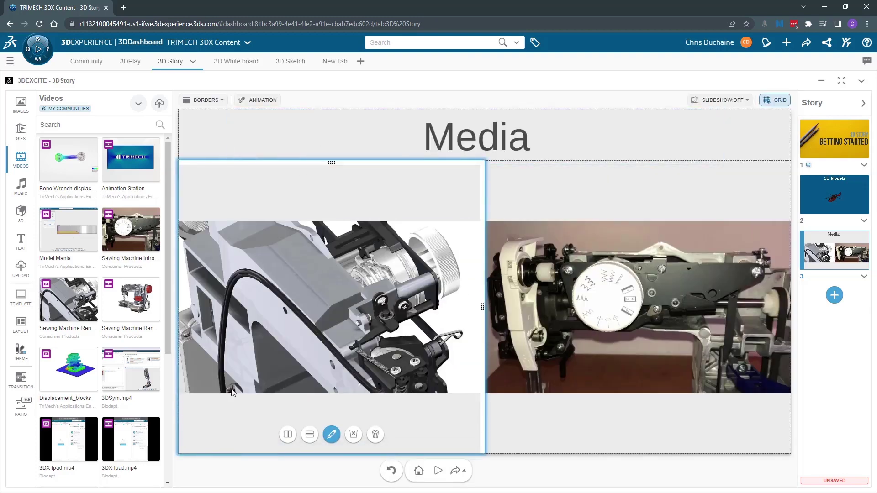
pyautogui.click(865, 275)
# Duplicate scene 3 as scene 4 and delete both of its video cells
pyautogui.click(864, 276)
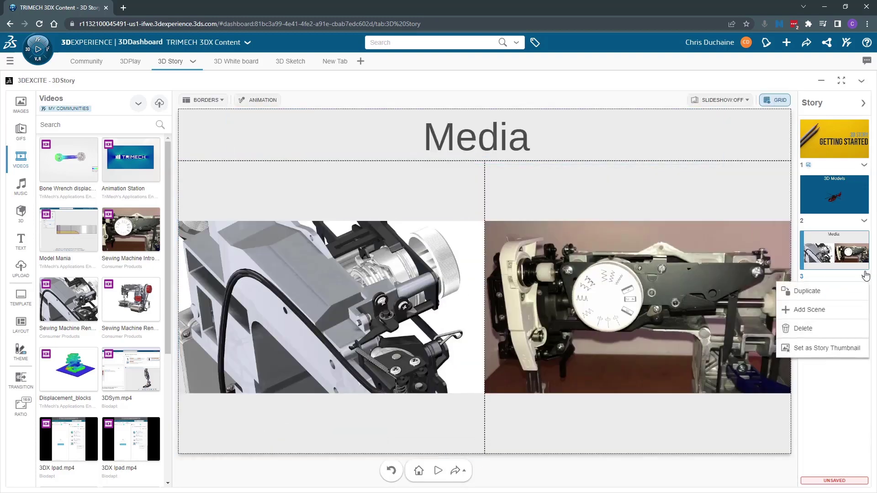
pyautogui.click(845, 297)
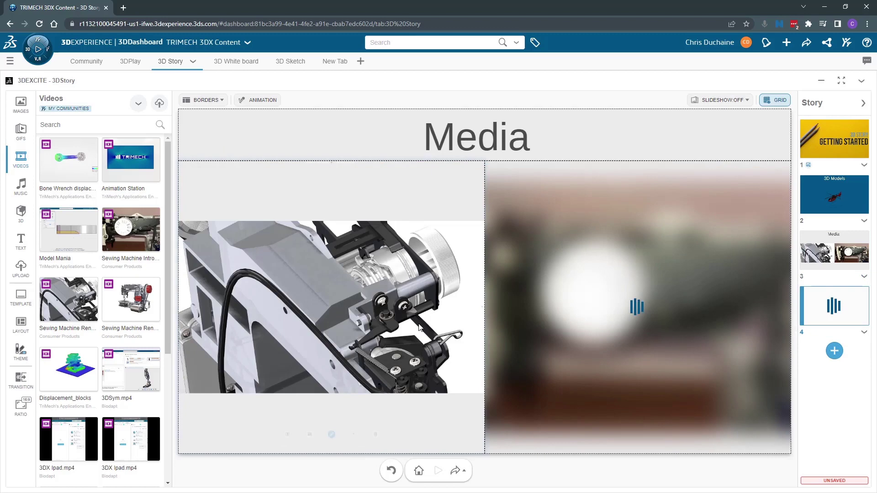
pyautogui.click(416, 340)
pyautogui.click(375, 434)
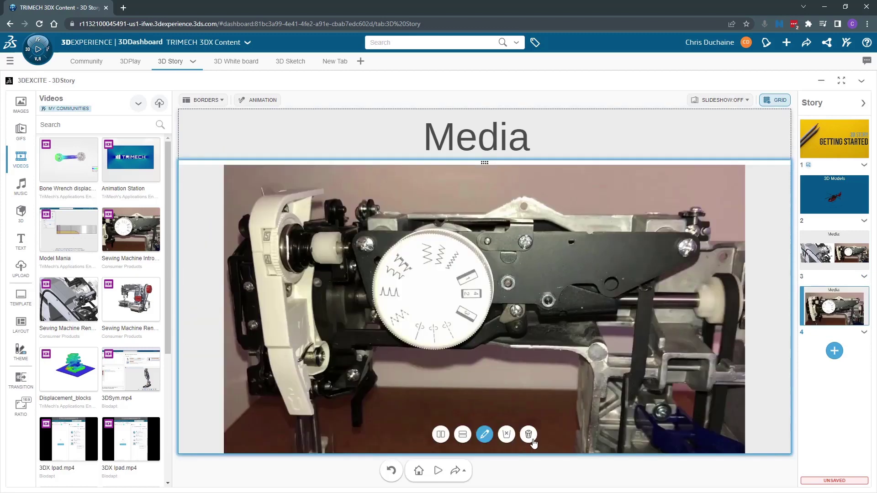
pyautogui.click(528, 434)
pyautogui.click(20, 104)
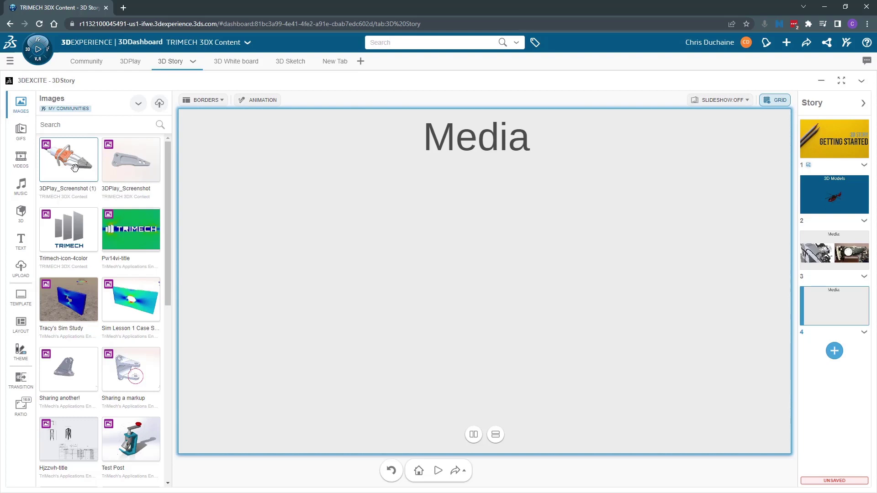
# Fill scene 4 with the cutter tool image and add the 3DPlay_Screenshot bracket image above it
pyautogui.moveTo(75, 167); pyautogui.dragTo(464, 443)
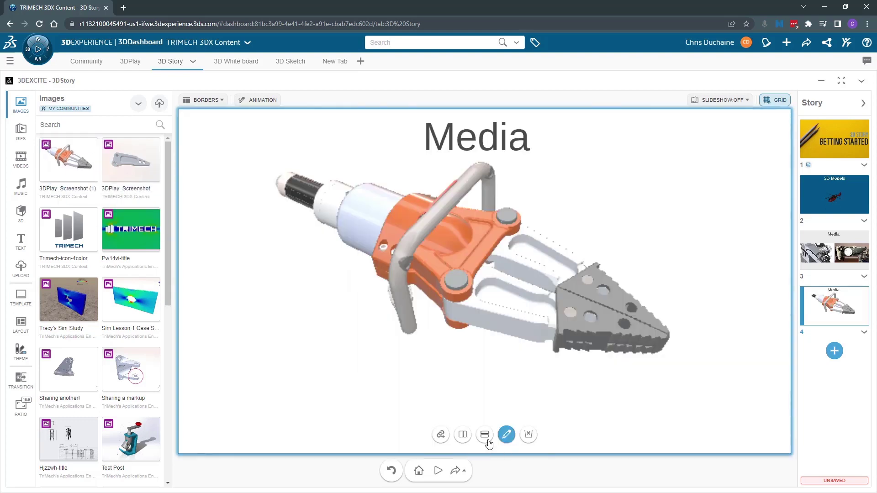
pyautogui.click(486, 438)
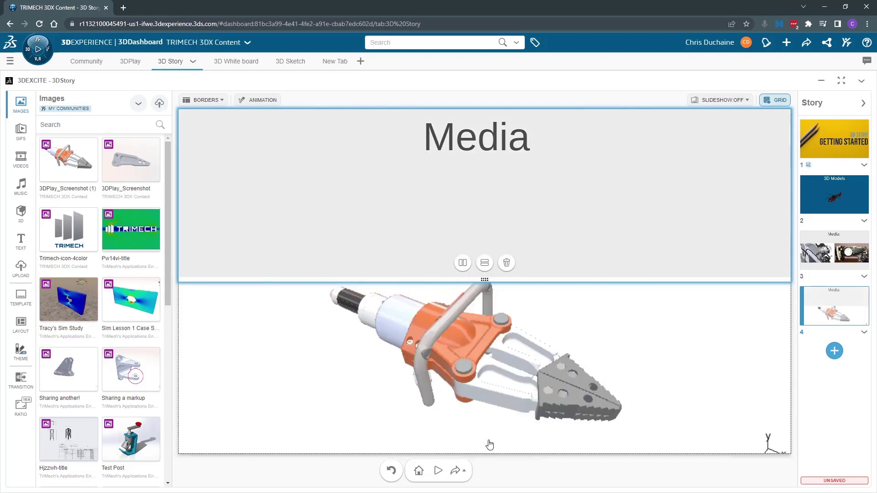
pyautogui.click(503, 327)
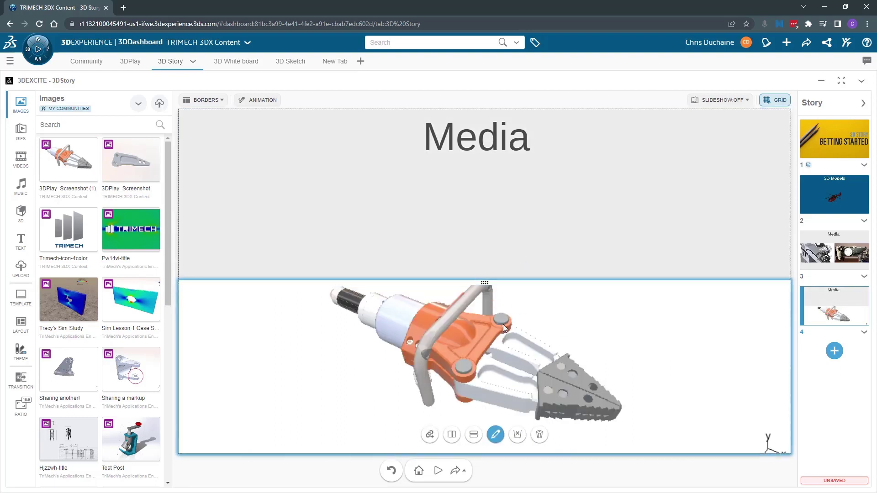
pyautogui.click(473, 438)
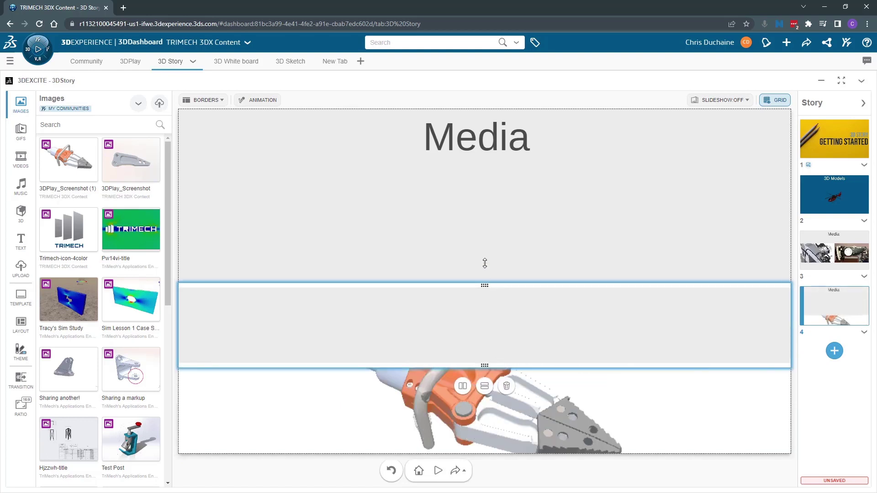
pyautogui.moveTo(484, 263); pyautogui.dragTo(480, 171)
pyautogui.moveTo(411, 366); pyautogui.dragTo(390, 272)
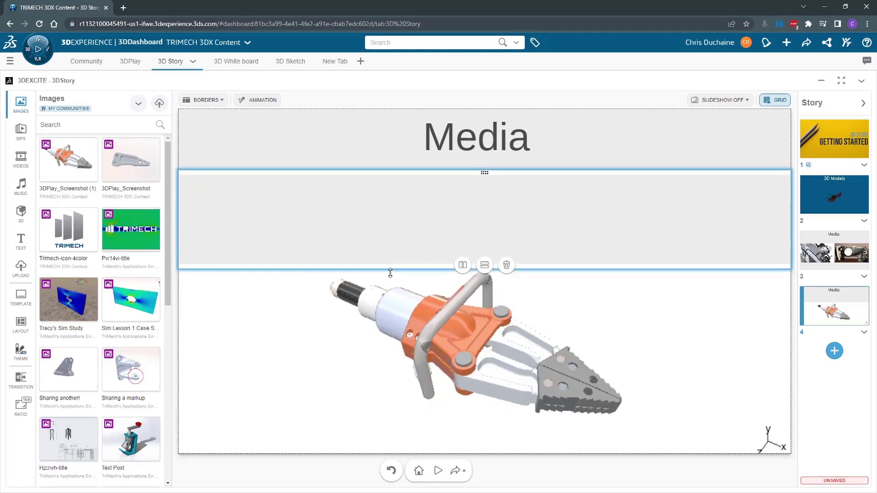
pyautogui.moveTo(131, 160); pyautogui.dragTo(425, 235)
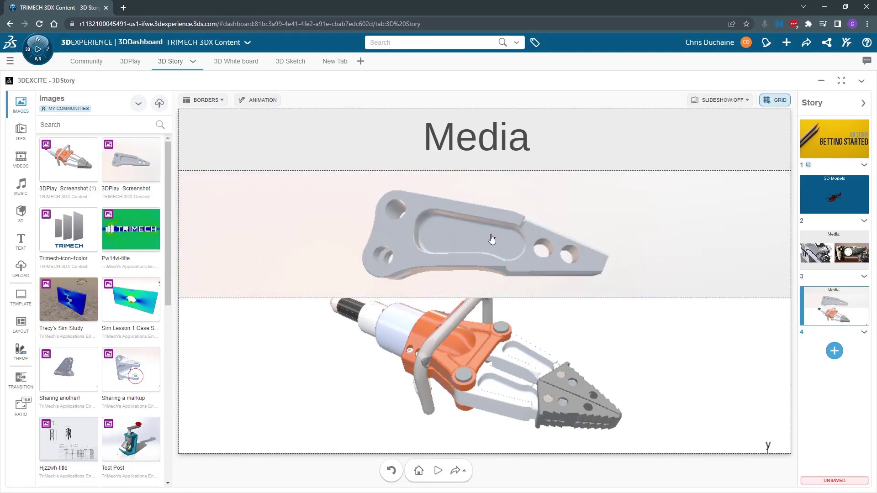
# Reposition the bracket image within its cell, then begin reframing the spreader tool image
pyautogui.click(491, 237)
pyautogui.click(495, 281)
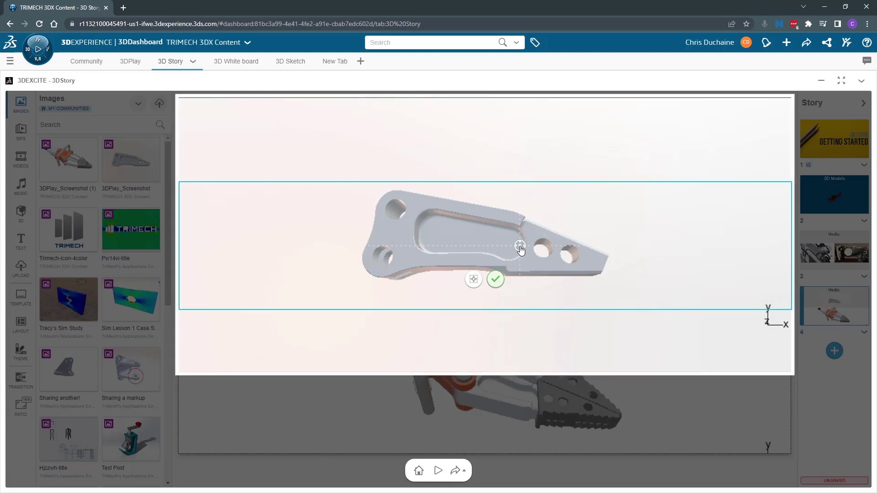
pyautogui.moveTo(473, 249); pyautogui.dragTo(407, 257)
pyautogui.click(492, 284)
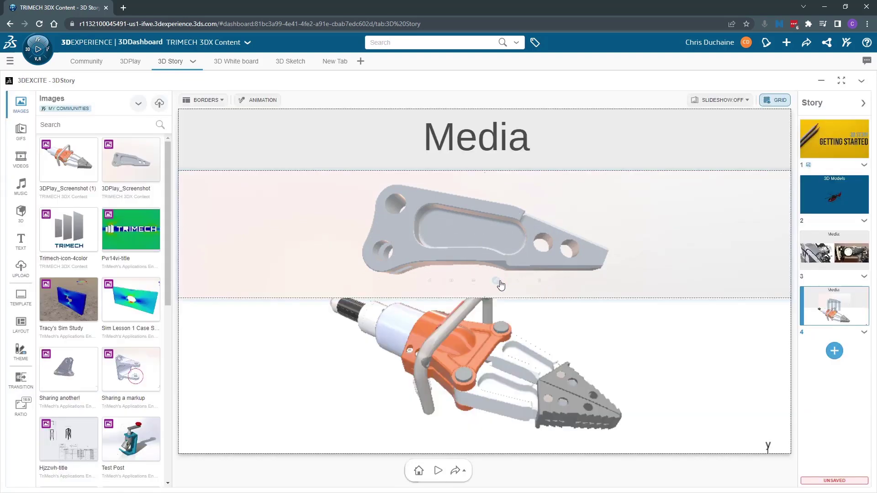
pyautogui.click(581, 336)
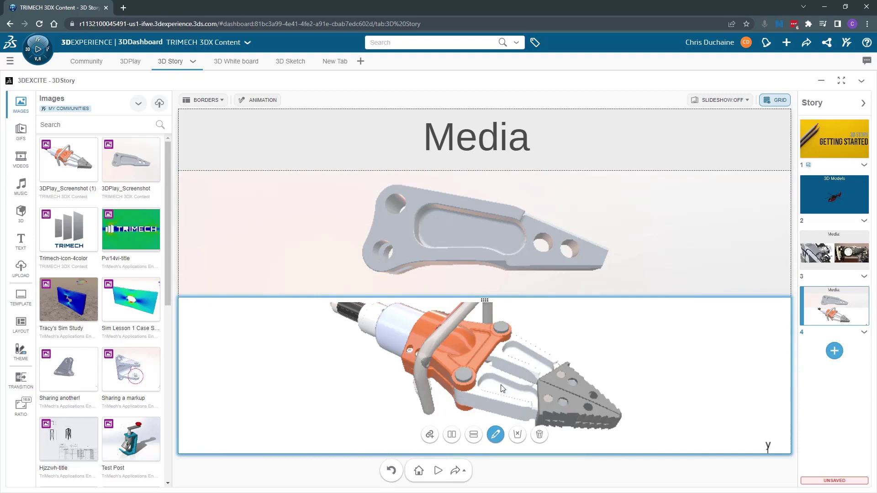
pyautogui.click(494, 436)
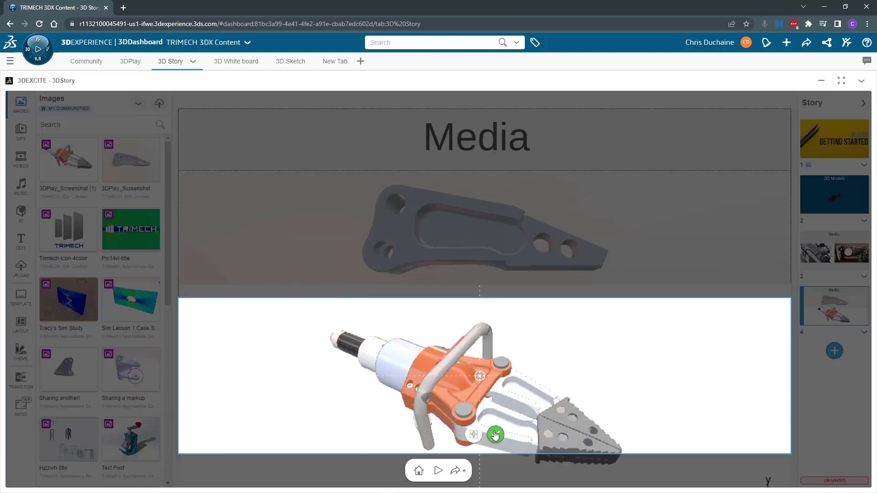
# Retitle the fourth scene 'Photo' and bring up the scene color theme palettes
pyautogui.click(340, 137)
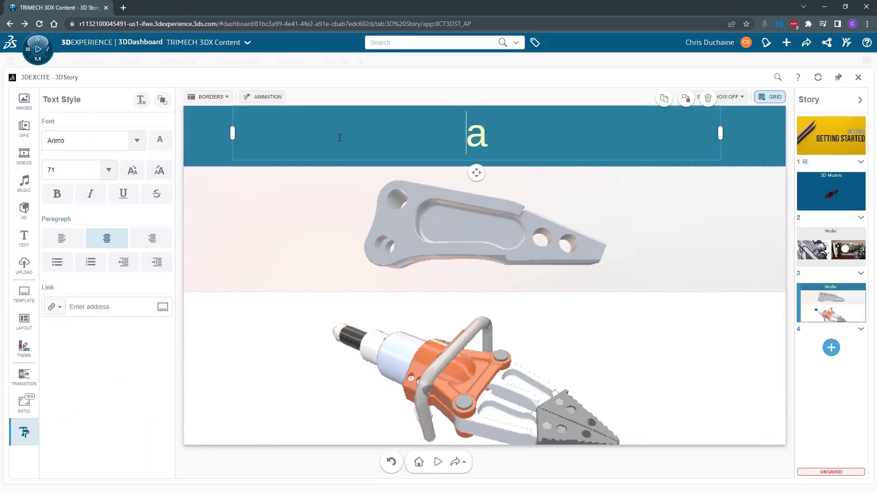
pyautogui.write('P')
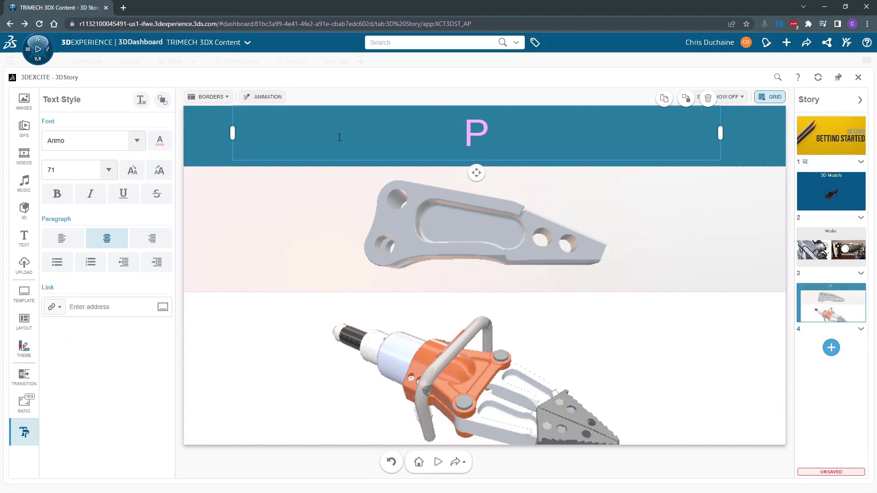
pyautogui.write('hot')
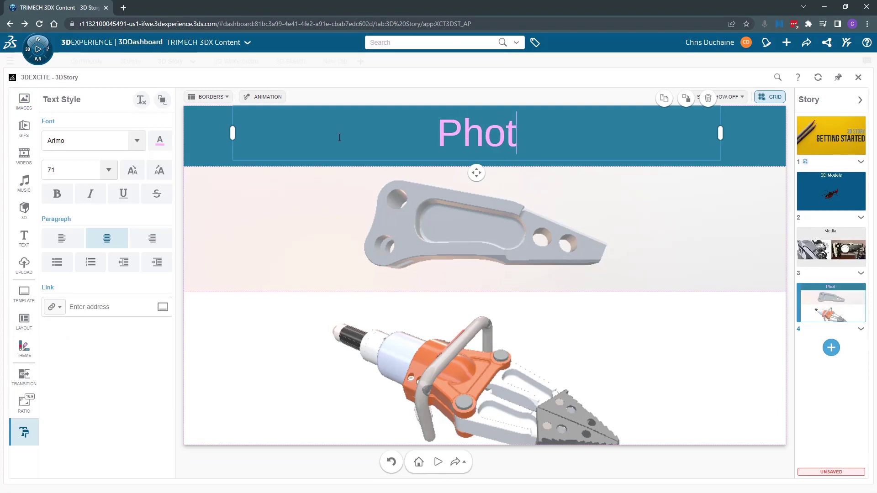
pyautogui.write('o')
pyautogui.click(161, 136)
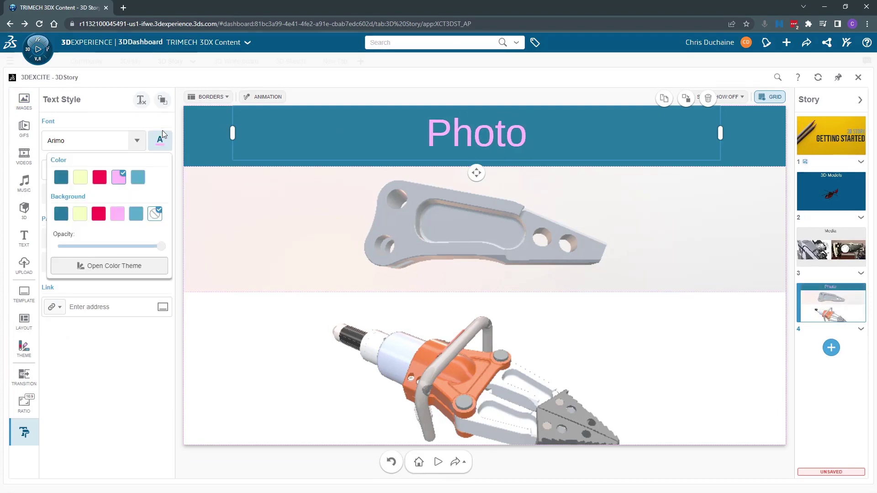
pyautogui.click(129, 268)
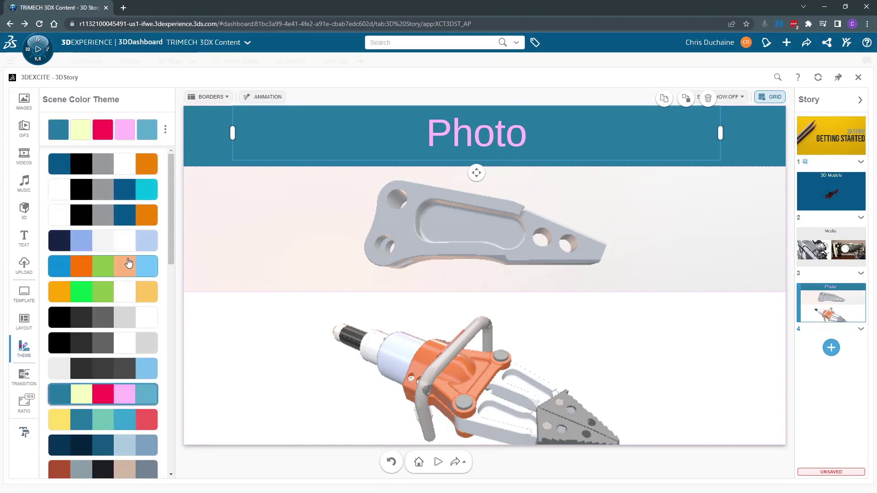
# Apply the dark-blue title bar theme and play the story from Getting Started
pyautogui.click(129, 169)
pyautogui.click(419, 462)
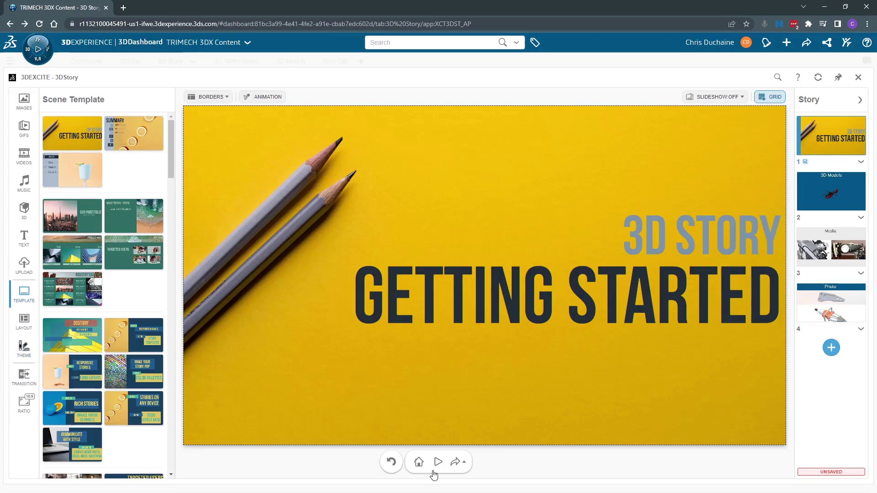
pyautogui.click(437, 461)
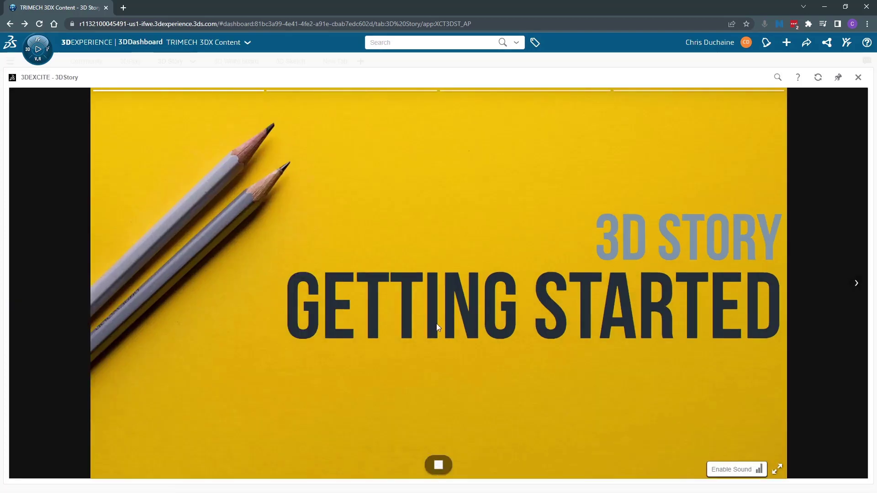
# Step through 3D Models, spinning the helicopter, then Media, playing the left video, to Photo
pyautogui.click(853, 284)
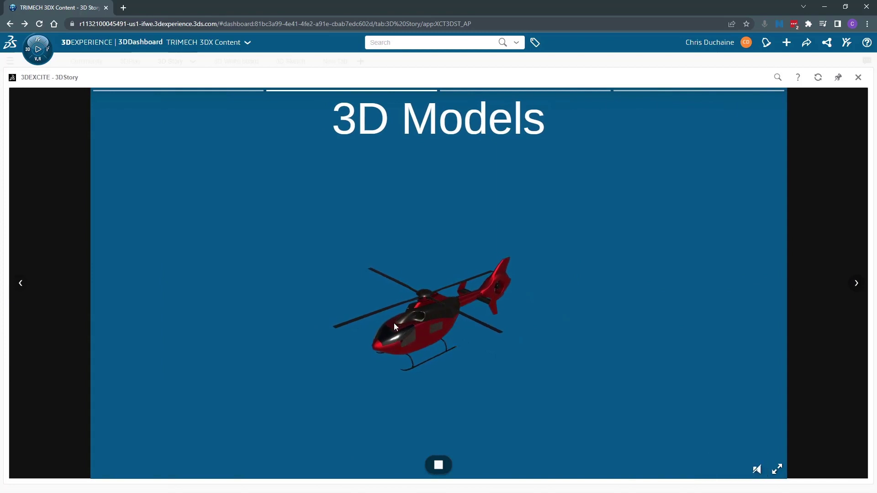
pyautogui.moveTo(423, 326); pyautogui.dragTo(565, 437)
pyautogui.scroll(5, 434, 340)
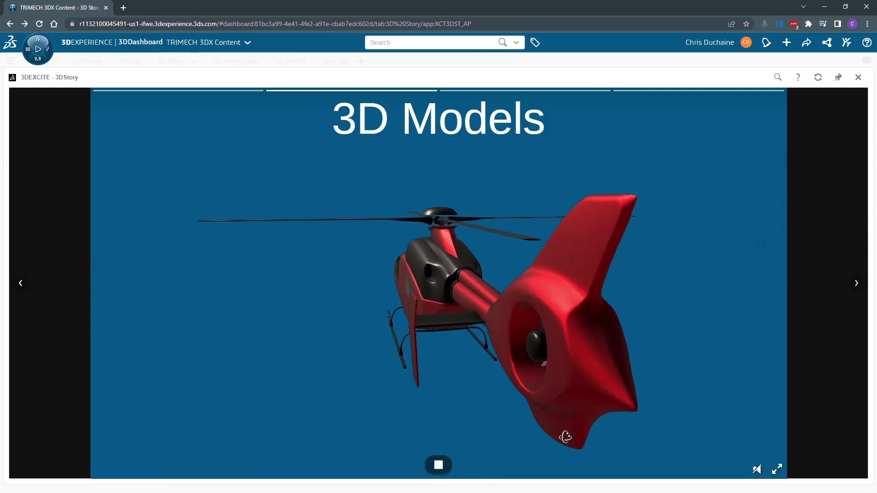
pyautogui.click(857, 283)
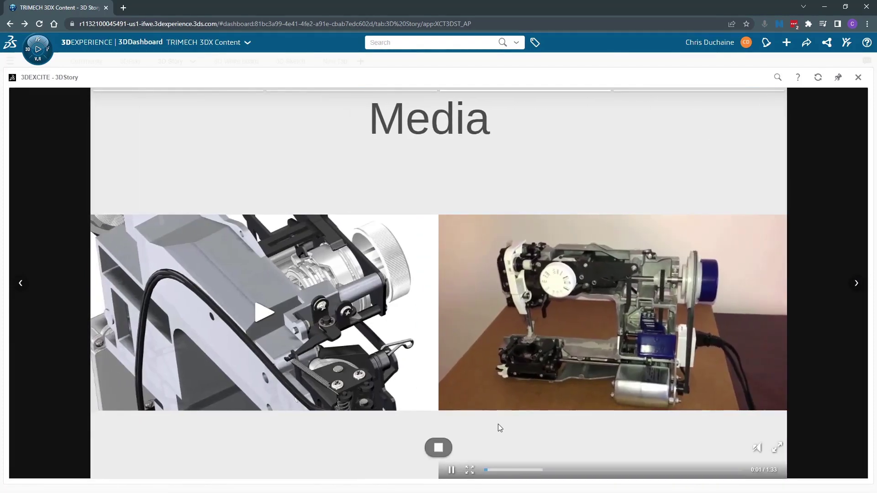
pyautogui.click(263, 319)
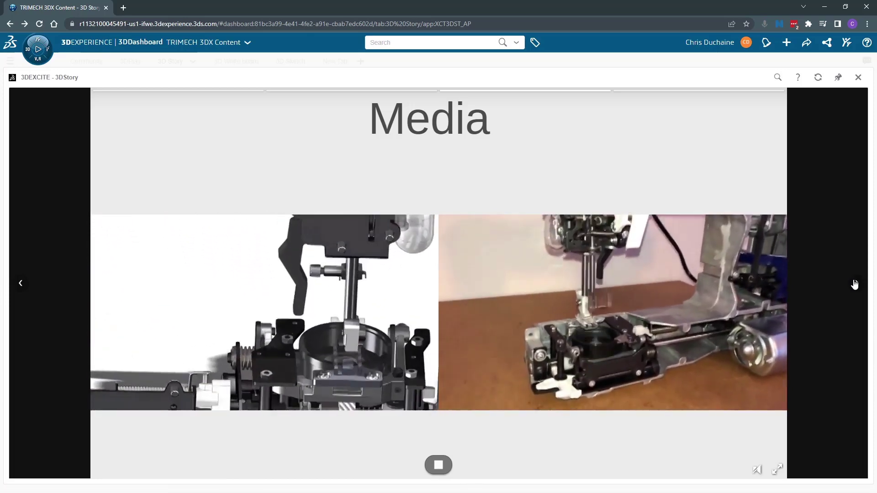
pyautogui.click(854, 283)
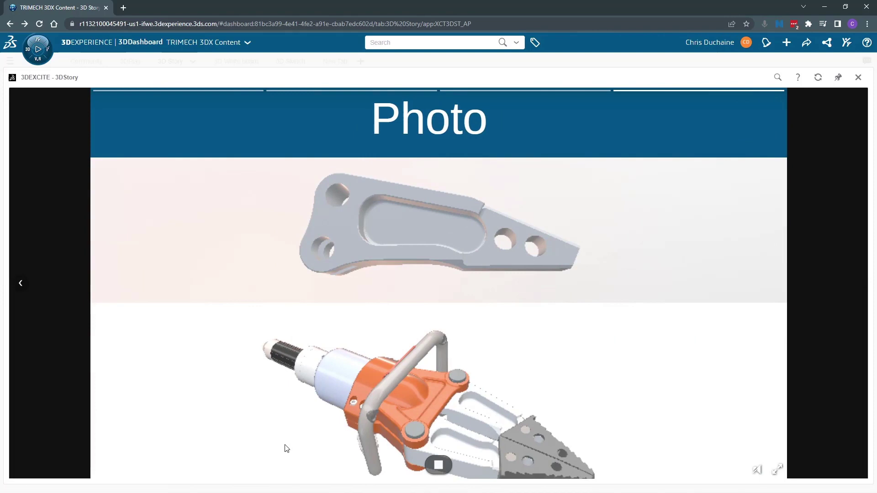
# Stop the preview and save the story as a draft
pyautogui.click(438, 465)
pyautogui.click(461, 463)
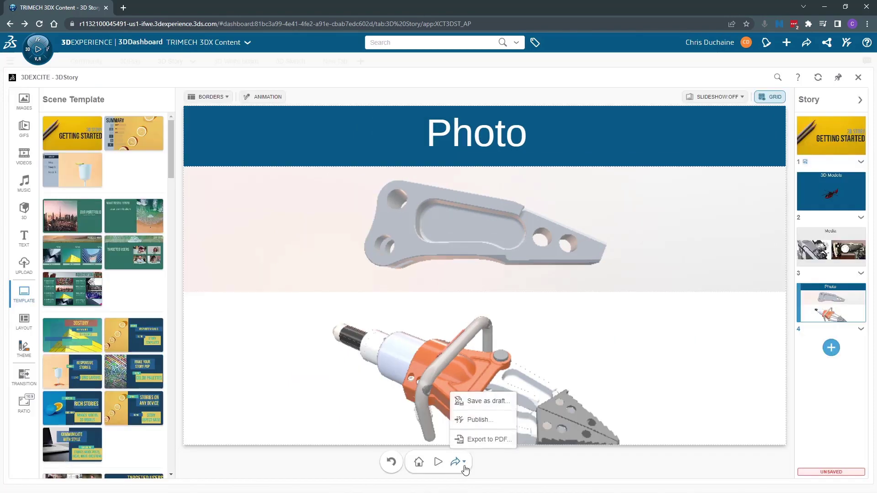
pyautogui.click(478, 402)
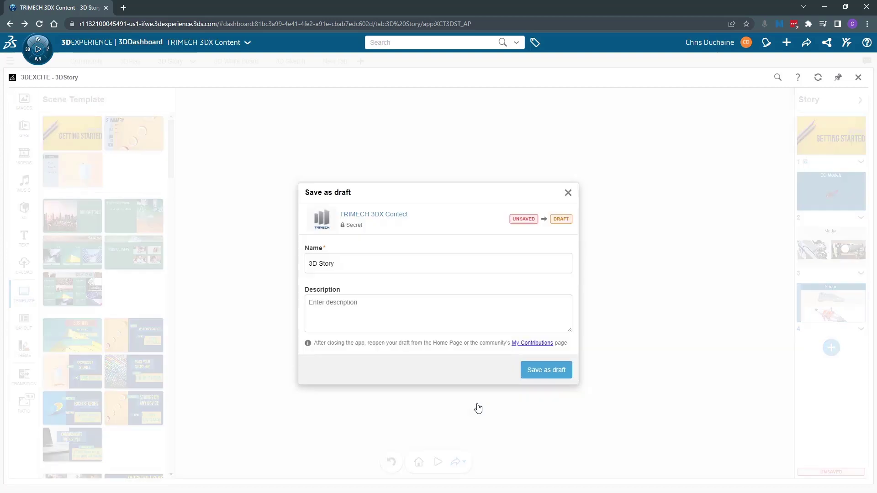
pyautogui.click(542, 373)
# Publish the 3D Story to the community
pyautogui.click(458, 462)
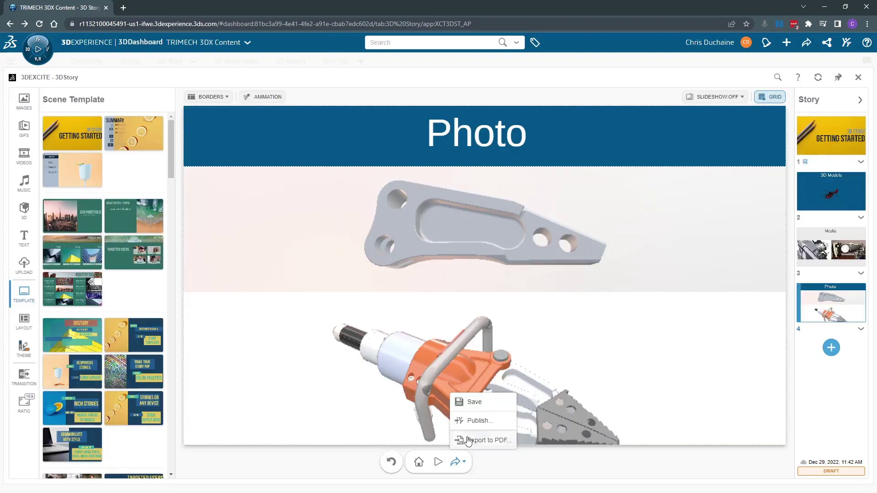
pyautogui.click(472, 419)
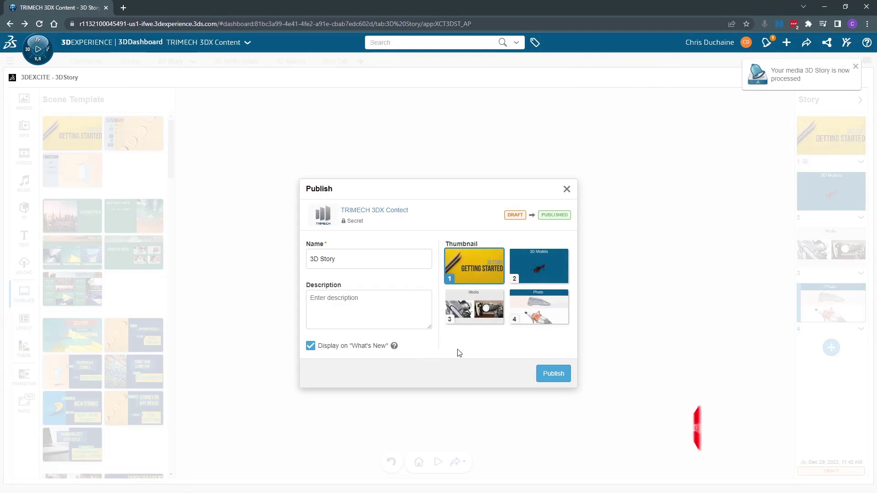
pyautogui.click(553, 373)
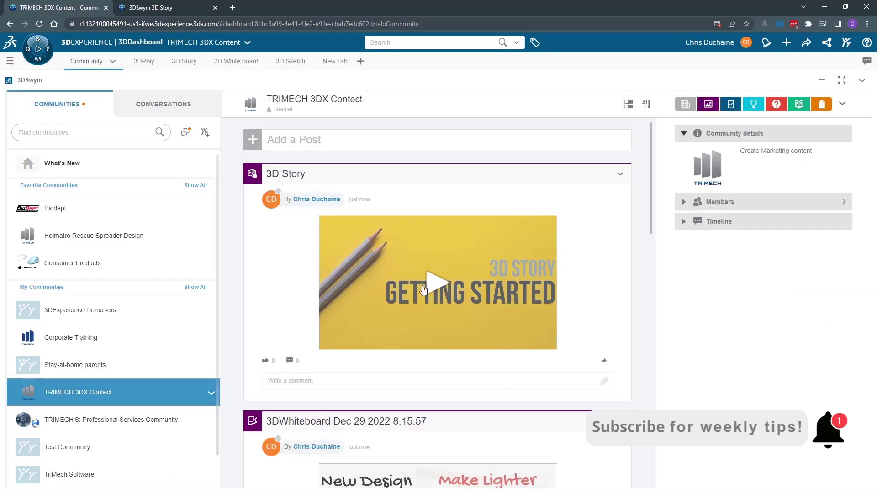
# Open the 3D Story post and advance through 3D Models and Media to the Photo scene
pyautogui.click(435, 287)
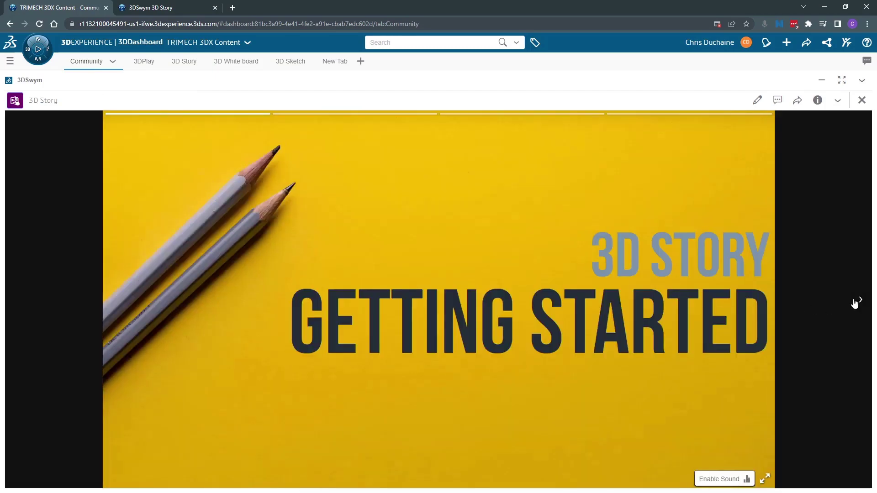
pyautogui.click(855, 302)
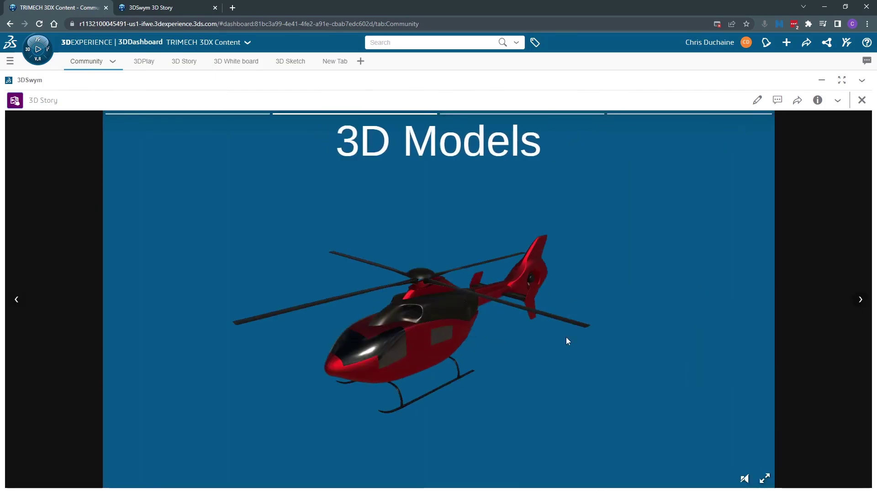
pyautogui.click(860, 302)
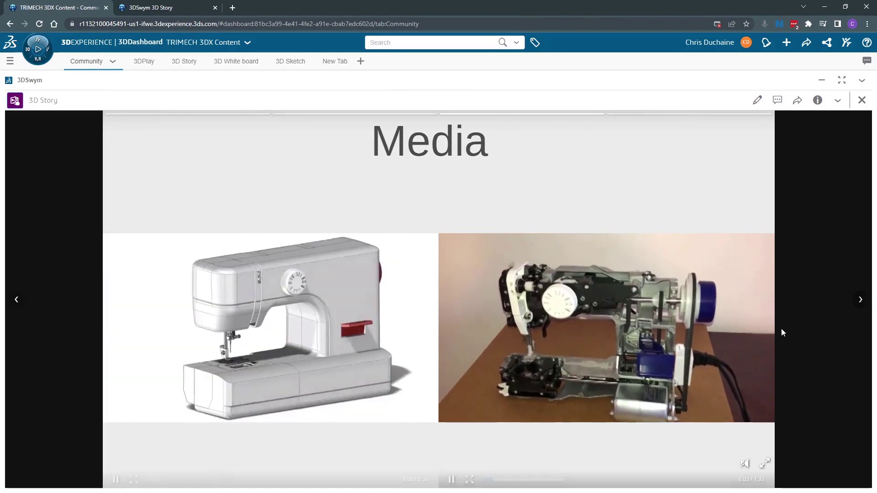
pyautogui.click(857, 301)
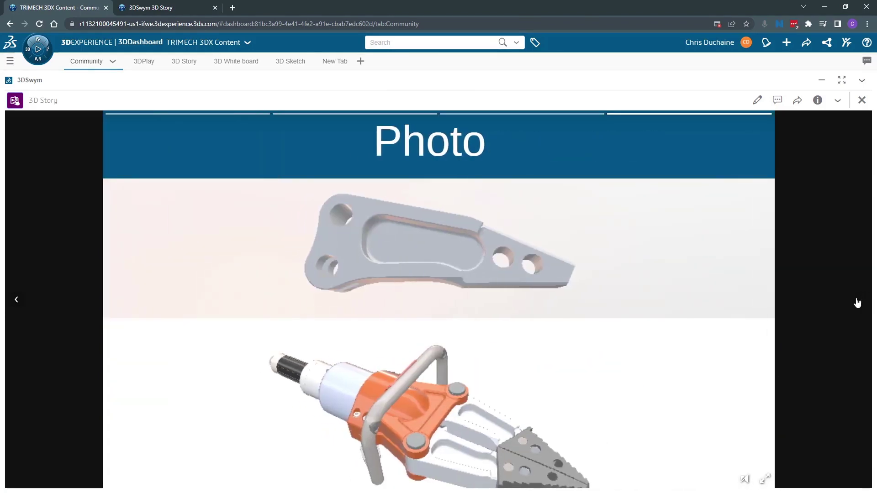